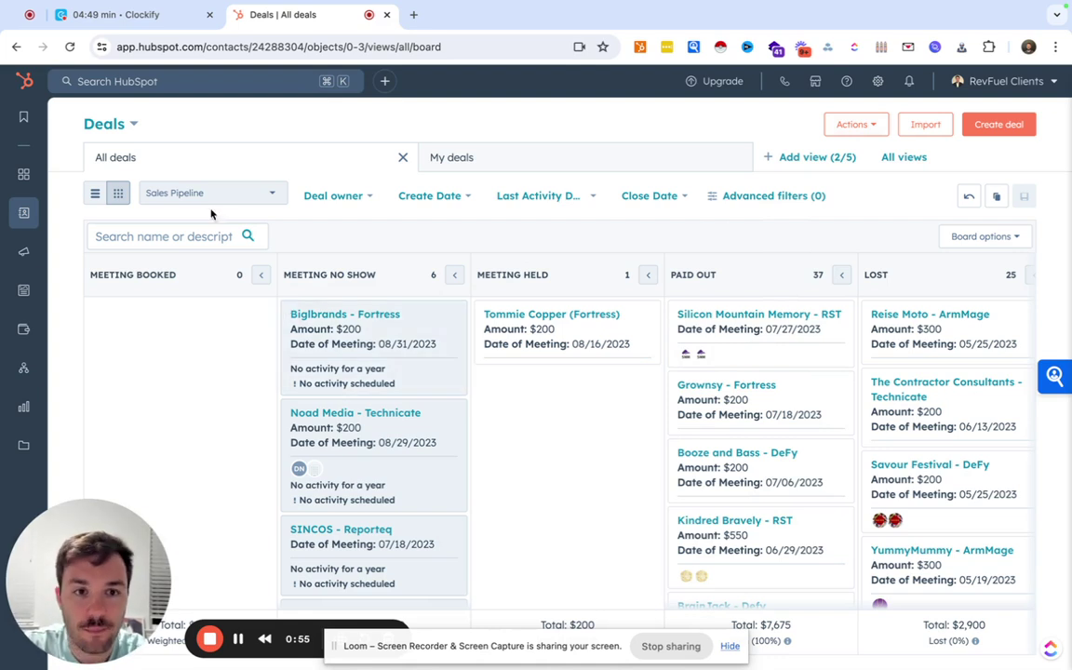
- Open the CRM deals and view them as a list, then return to the board view
{"action": "mouse_move", "coordinate": [24, 217]}
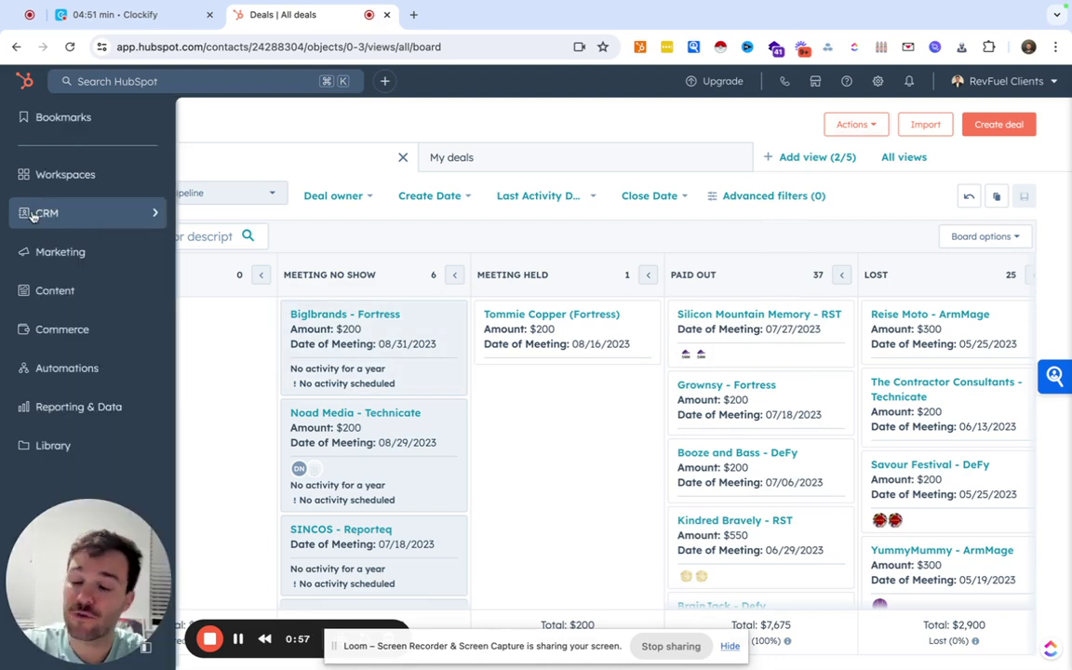
{"action": "mouse_move", "coordinate": [67, 213]}
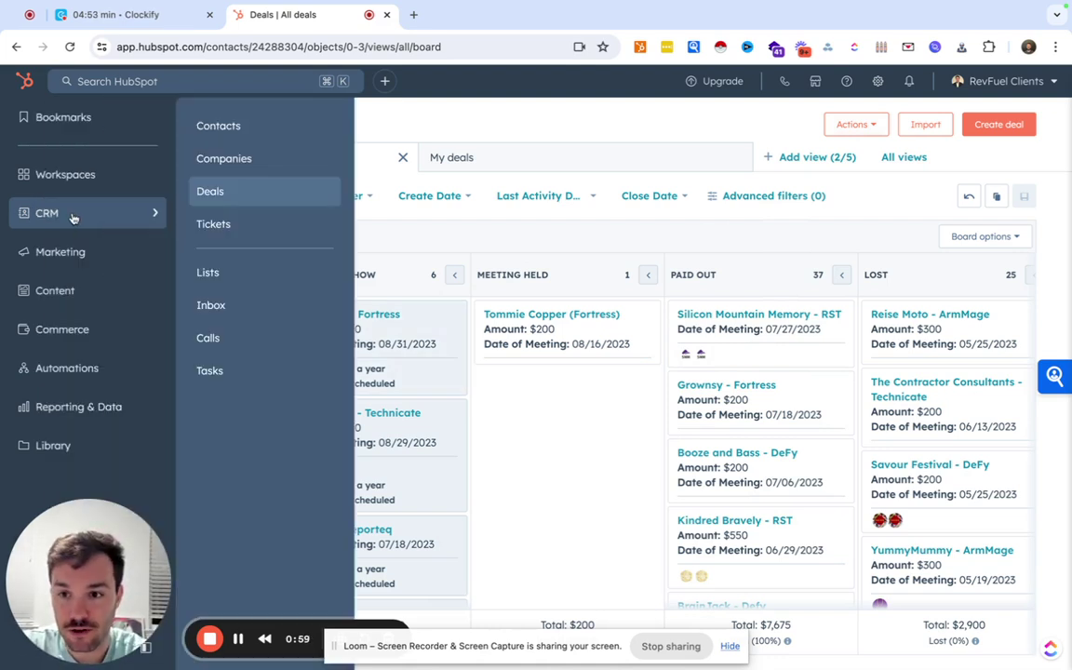
{"action": "left_click", "coordinate": [231, 192]}
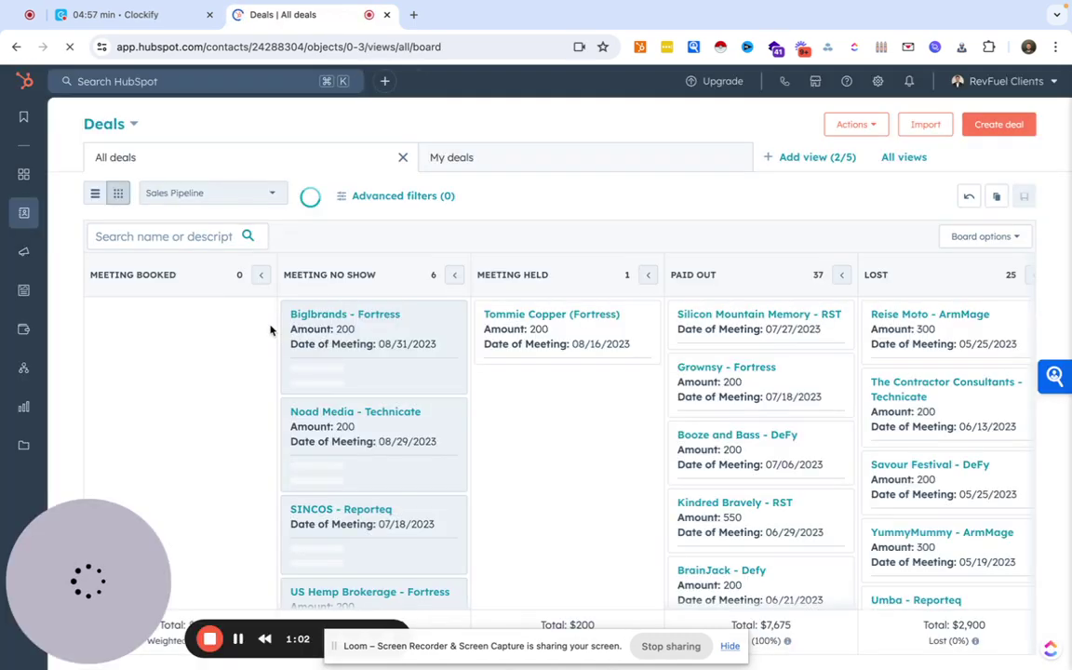
{"action": "left_click", "coordinate": [95, 193]}
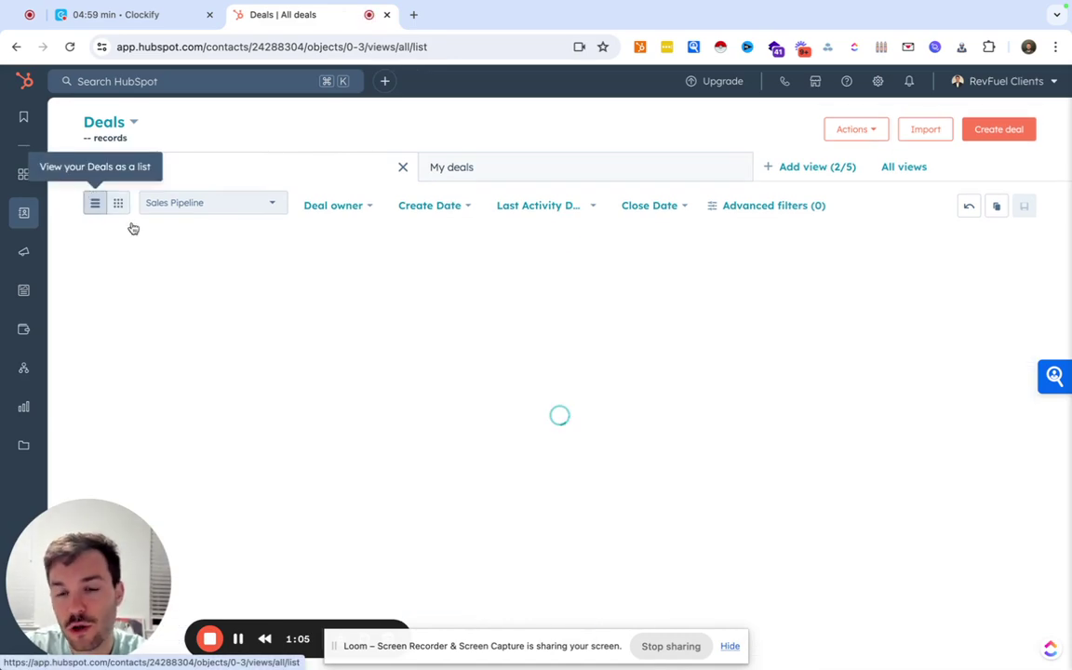
{"action": "left_click", "coordinate": [119, 204]}
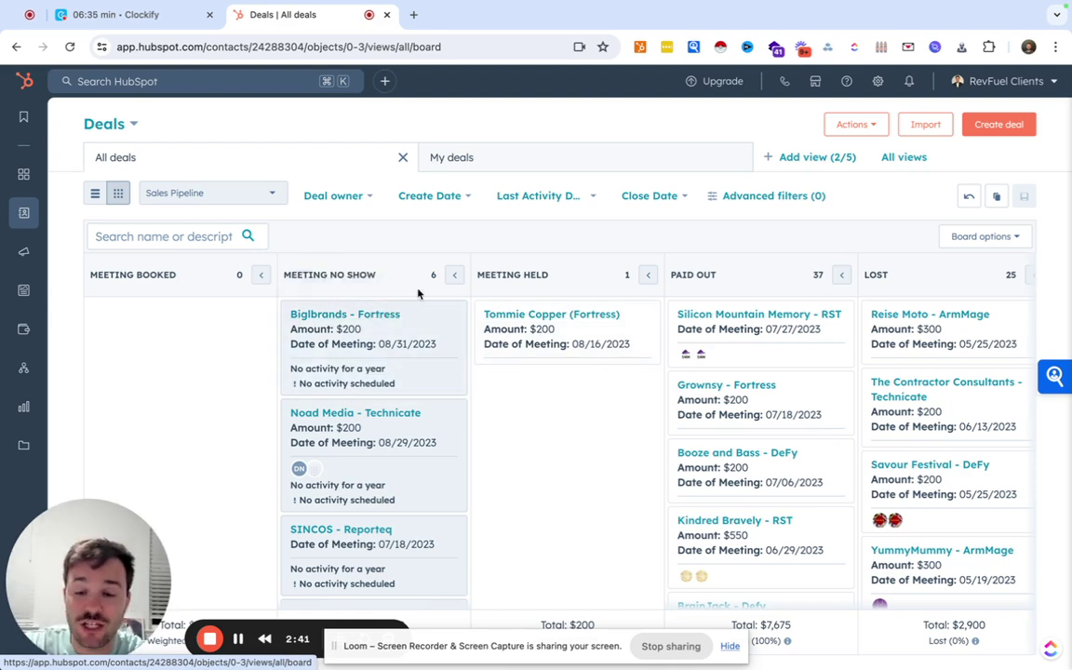
- Open the pipeline settings for deals and show which pipelines can be selected
{"action": "left_click", "coordinate": [878, 82]}
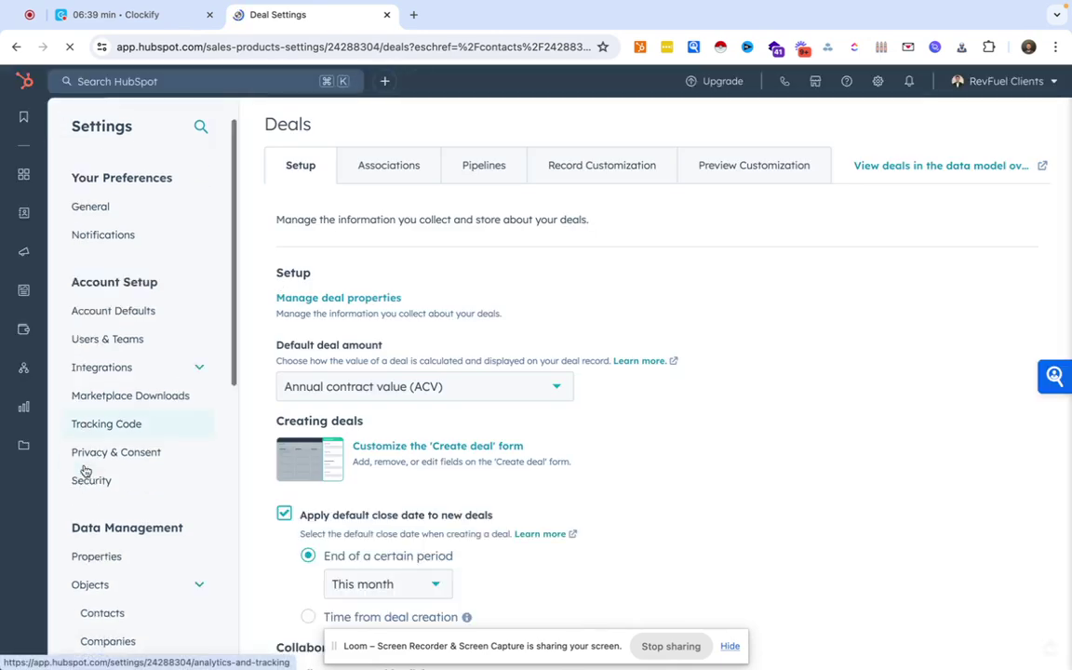
{"action": "scroll", "coordinate": [111, 419], "scroll_direction": "down", "scroll_amount": 3}
{"action": "scroll", "coordinate": [145, 484], "scroll_direction": "down", "scroll_amount": 2}
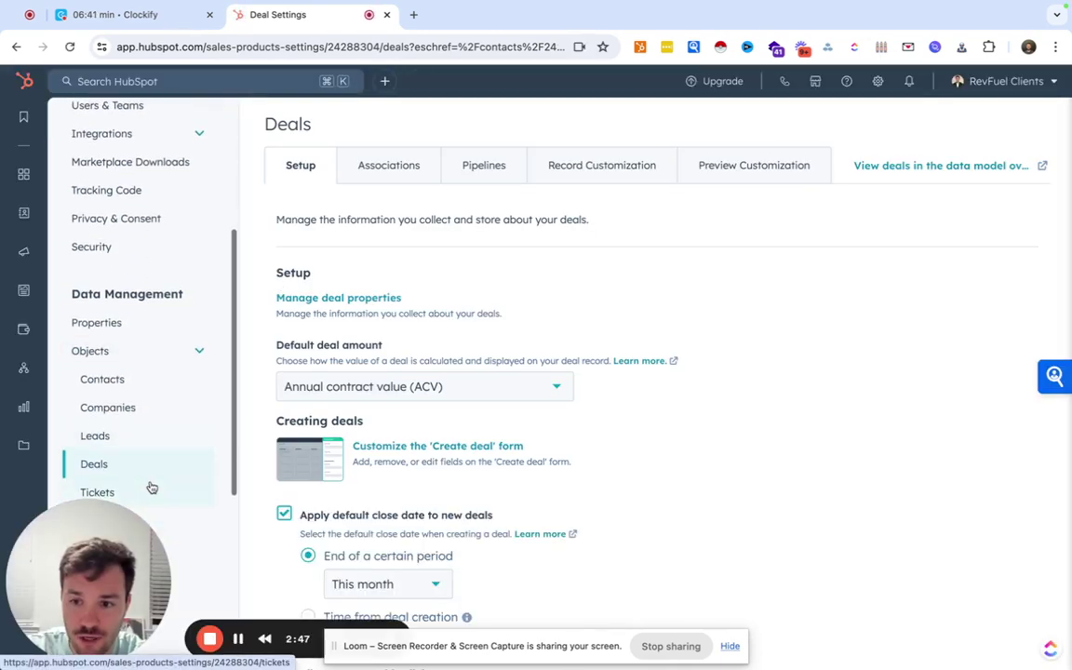
{"action": "left_click", "coordinate": [145, 447]}
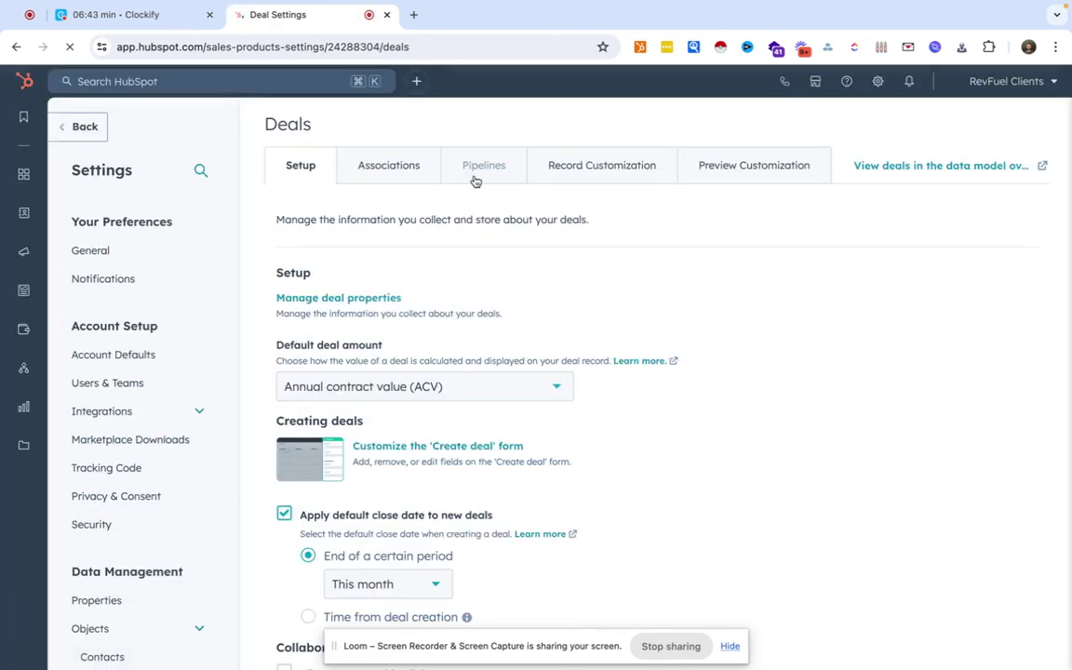
{"action": "left_click", "coordinate": [476, 178]}
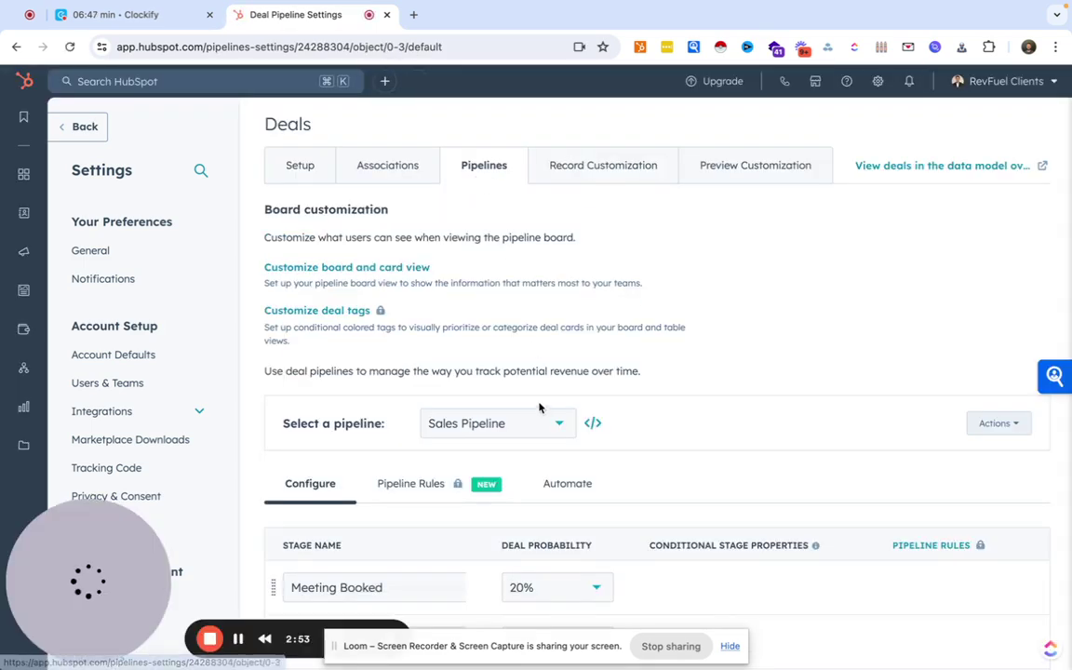
{"action": "scroll", "coordinate": [549, 371], "scroll_direction": "down", "scroll_amount": 2}
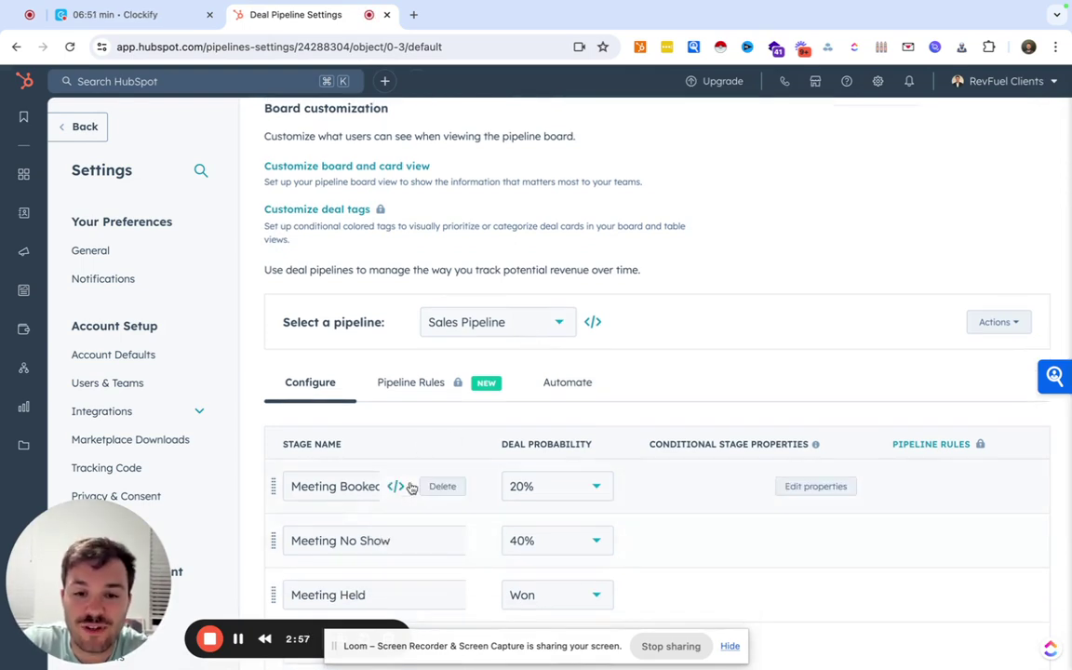
{"action": "left_click", "coordinate": [528, 322]}
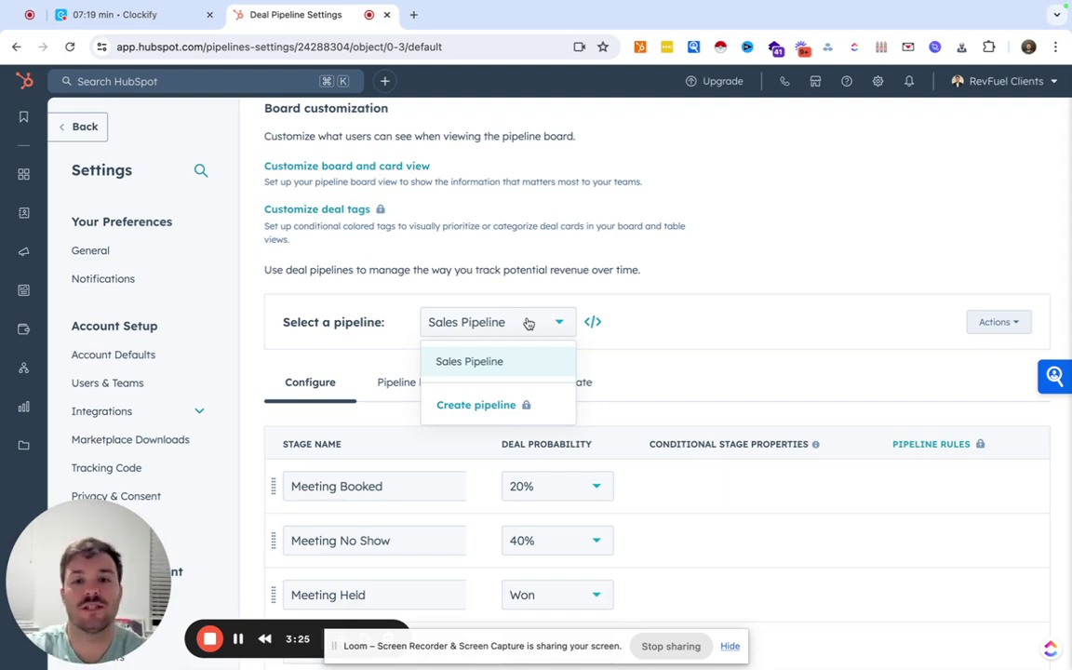
{"action": "scroll", "coordinate": [527, 323], "scroll_direction": "down", "scroll_amount": 1}
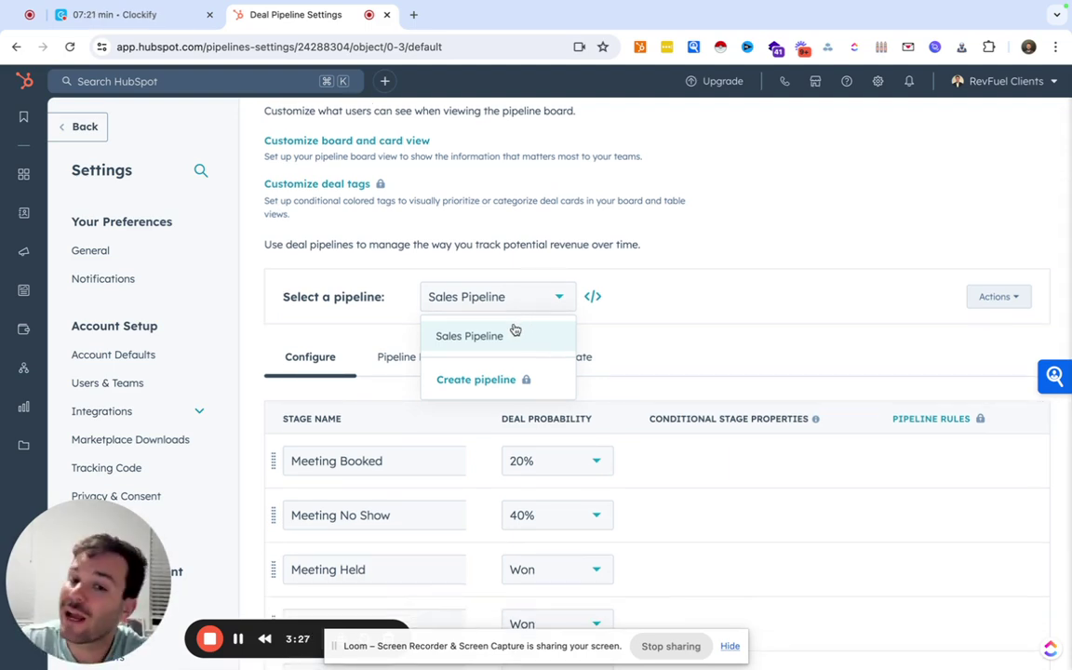
- Rename the Meeting Booked stage of the Sales Pipeline to "Discovery Call Scheduled"
{"action": "left_click", "coordinate": [362, 461]}
{"action": "triple_click", "coordinate": [362, 461]}
{"action": "type", "text": "D"}
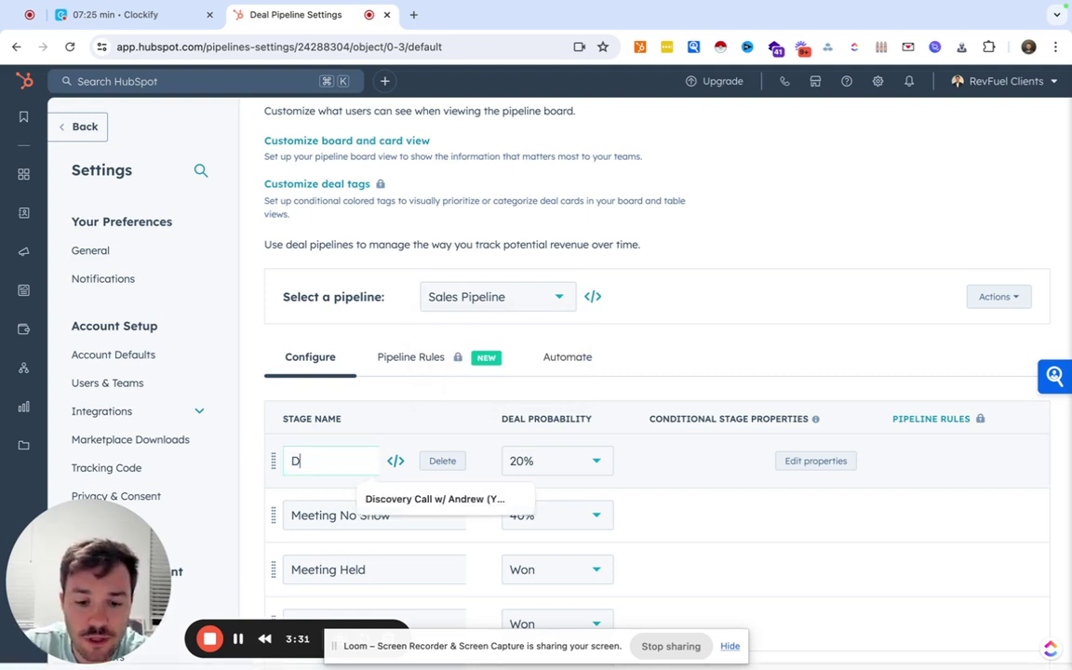
{"action": "type", "text": "iscovra"}
{"action": "key", "text": "BackSpace"}
{"action": "key", "text": "BackSpace"}
{"action": "key", "text": "BackSpace"}
{"action": "key", "text": "BackSpace"}
{"action": "key", "text": "BackSpace"}
{"action": "key", "text": "BackSpace"}
{"action": "key", "text": "BackSpace"}
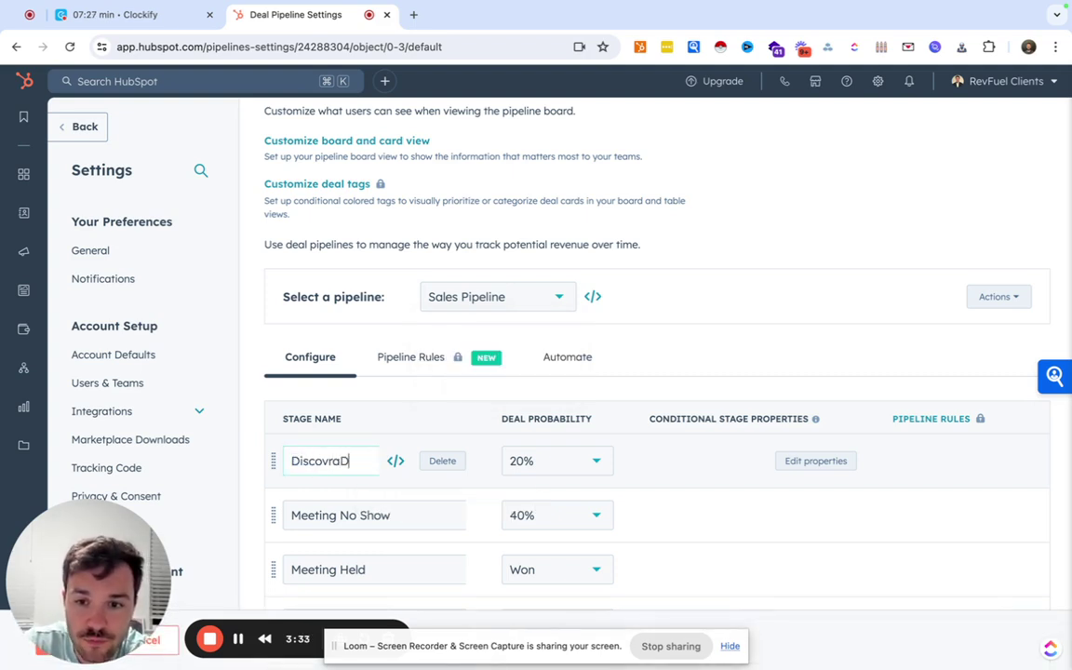
{"action": "type", "text": "iscover"}
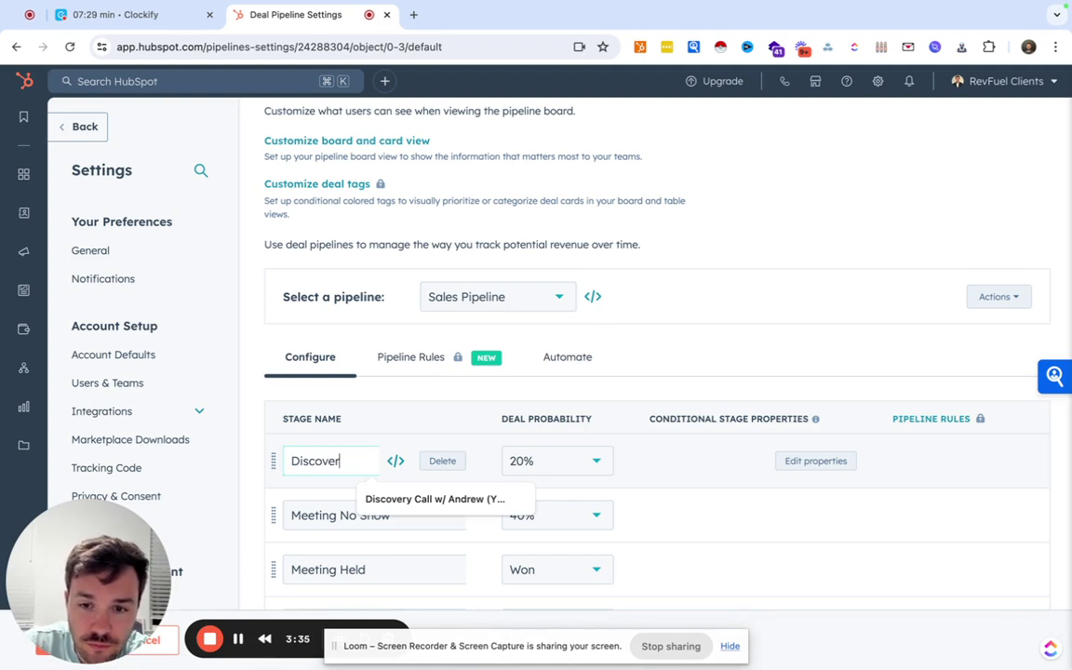
{"action": "type", "text": "y Call Scheduled"}
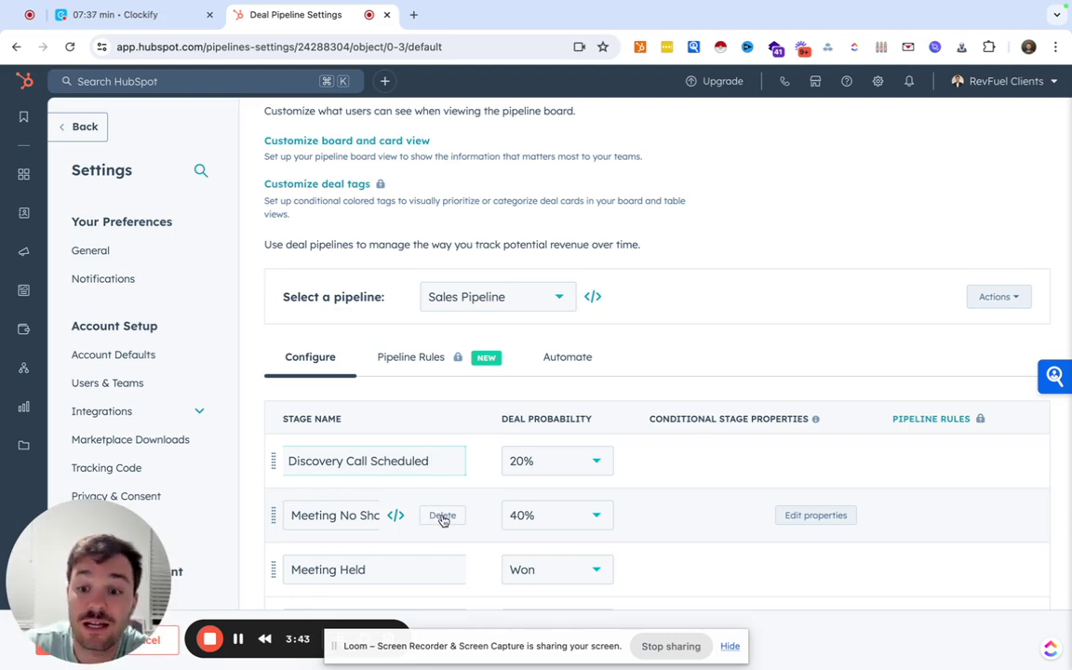
- Try to delete the Meeting No Show stage from the Sales Pipeline
{"action": "left_click", "coordinate": [442, 516]}
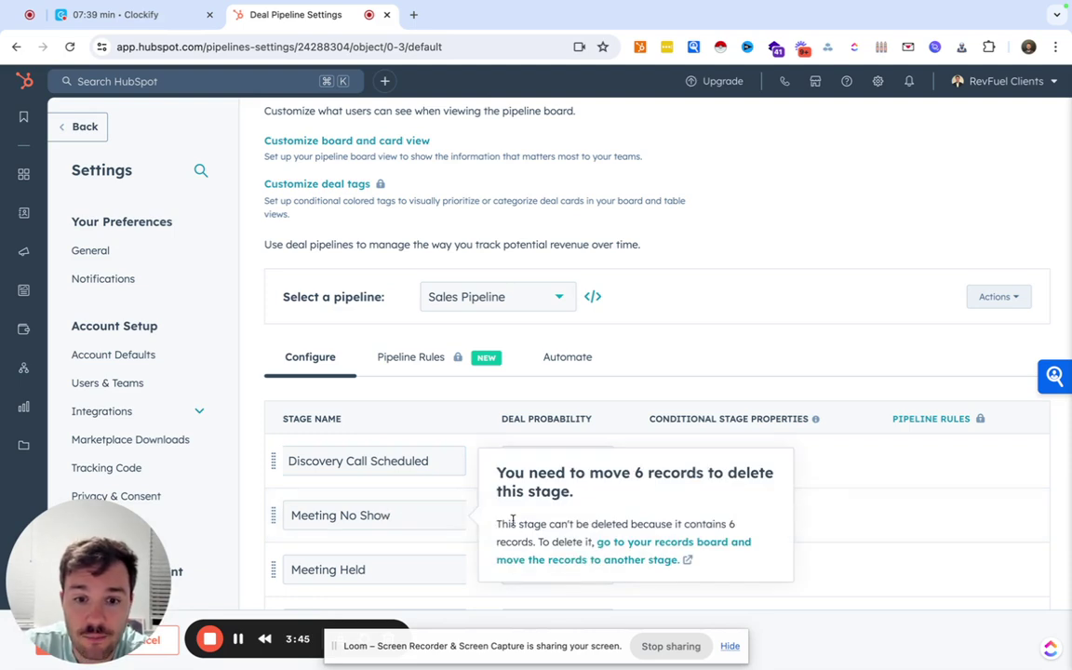
{"action": "scroll", "coordinate": [436, 503], "scroll_direction": "down", "scroll_amount": 1}
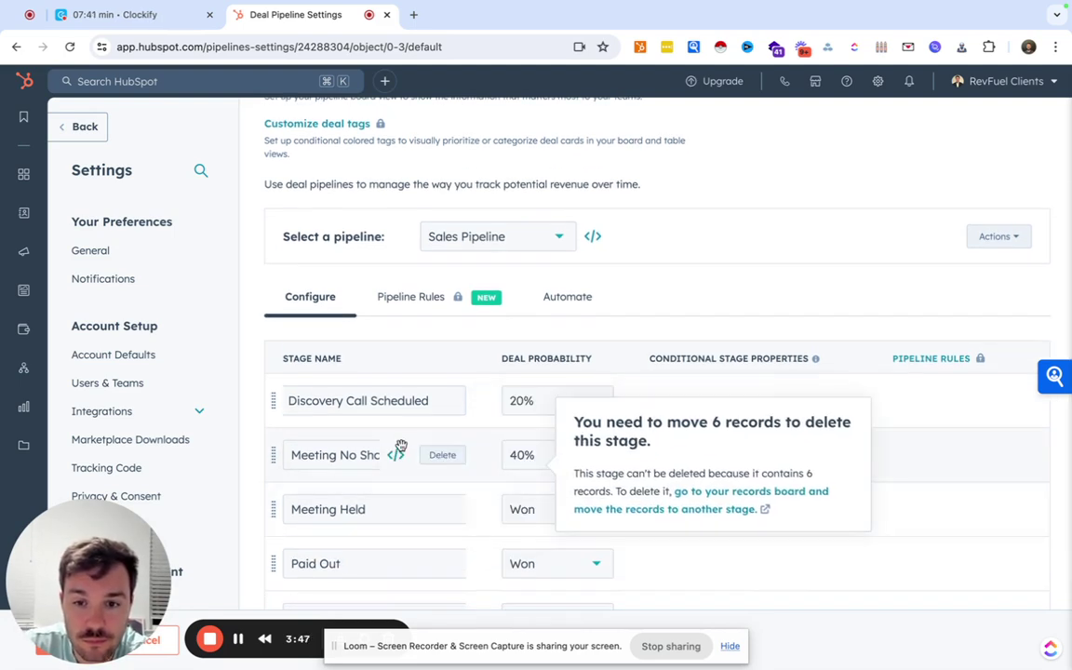
{"action": "left_click", "coordinate": [240, 640]}
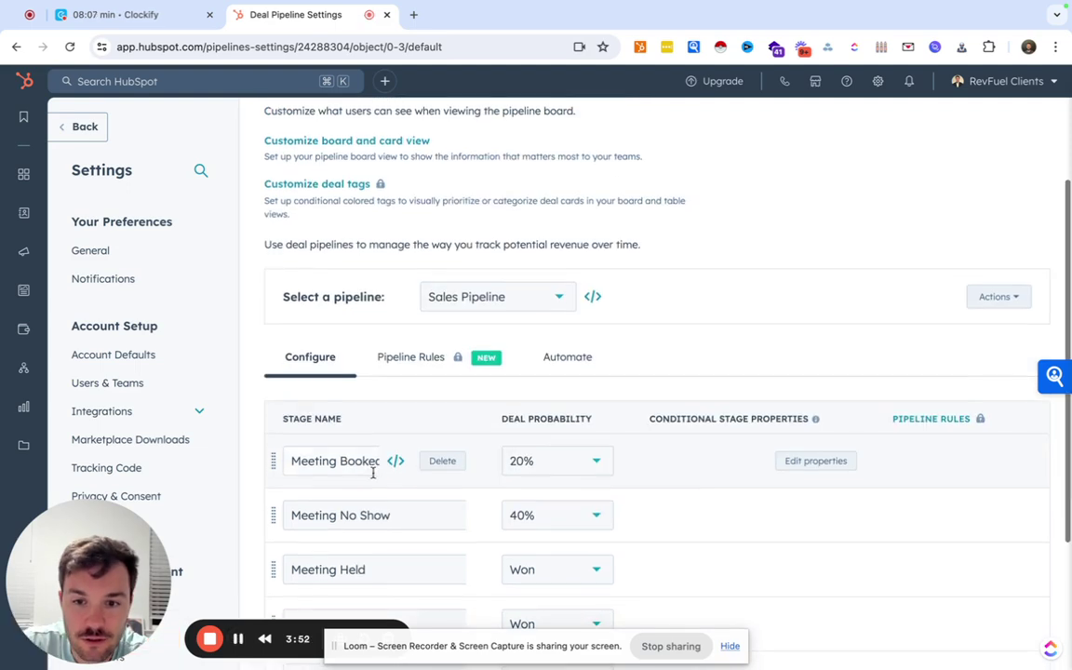
- Change the name of the first stage, Meeting Booked, to "Discovery Call Scheduled"
{"action": "triple_click", "coordinate": [363, 461]}
{"action": "type", "text": "Dis"}
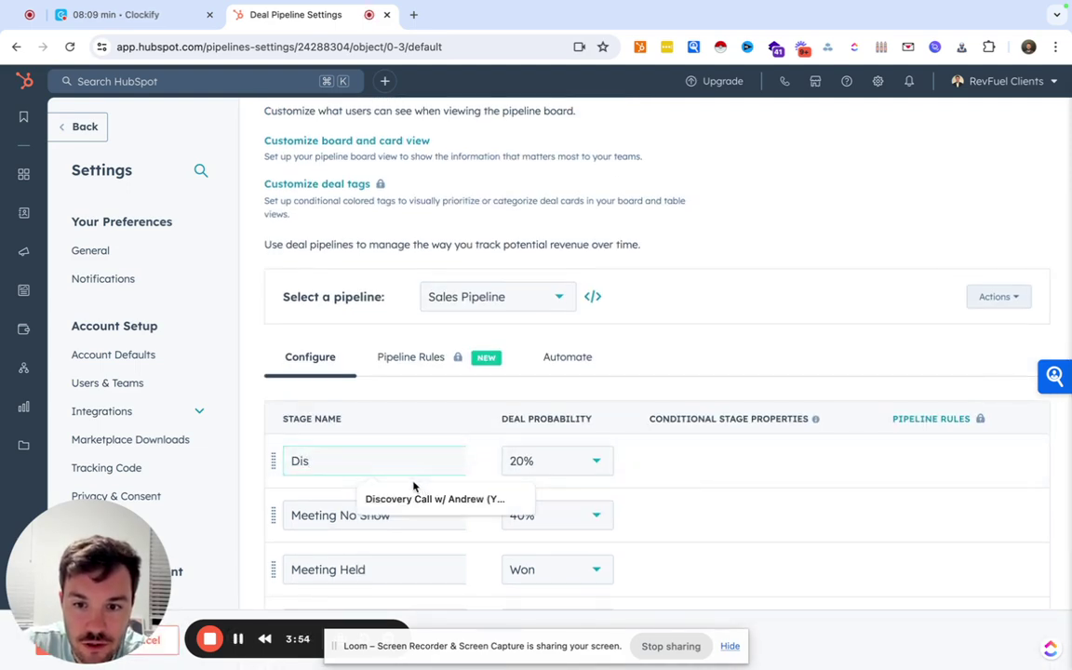
{"action": "type", "text": "covery "}
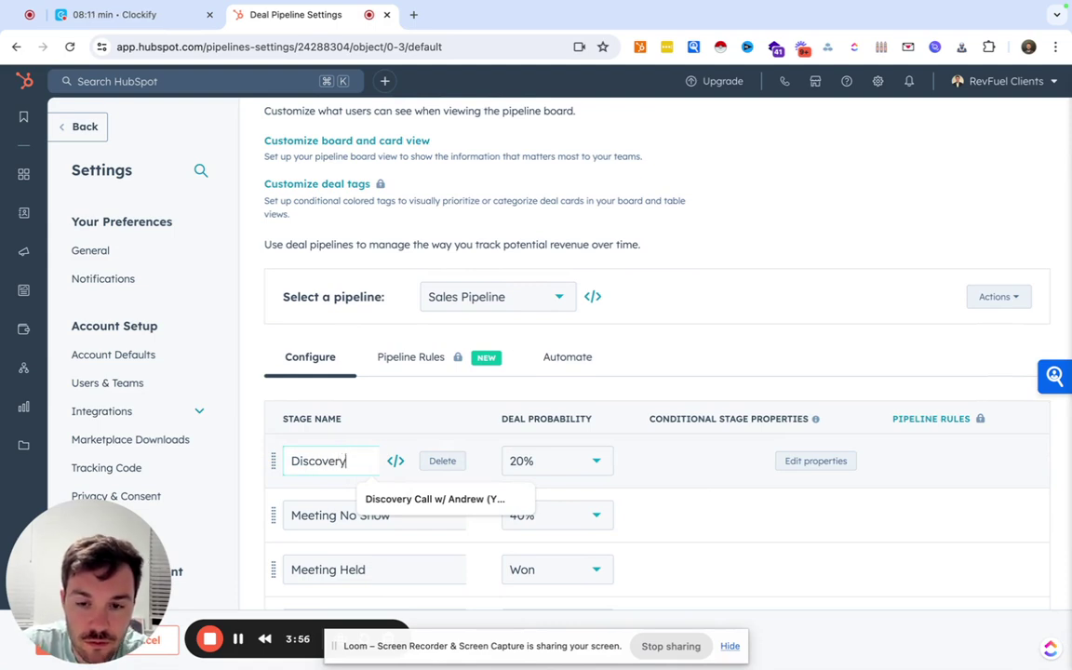
{"action": "type", "text": "Call w"}
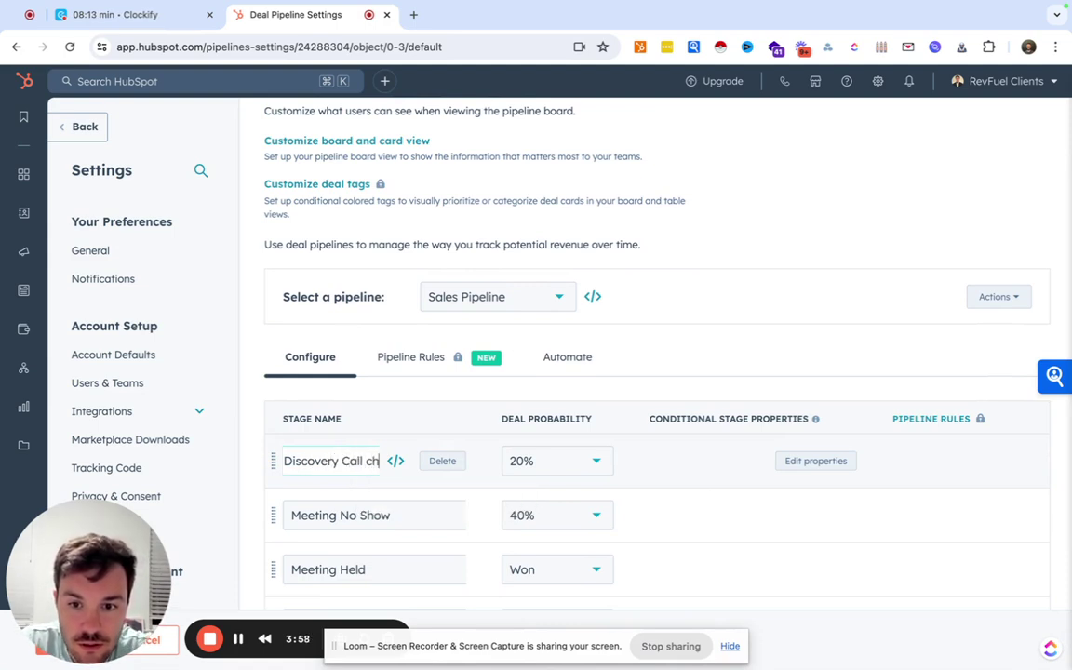
{"action": "key", "text": "BackSpace"}
{"action": "key", "text": "BackSpace"}
{"action": "type", "text": "Scheduled"}
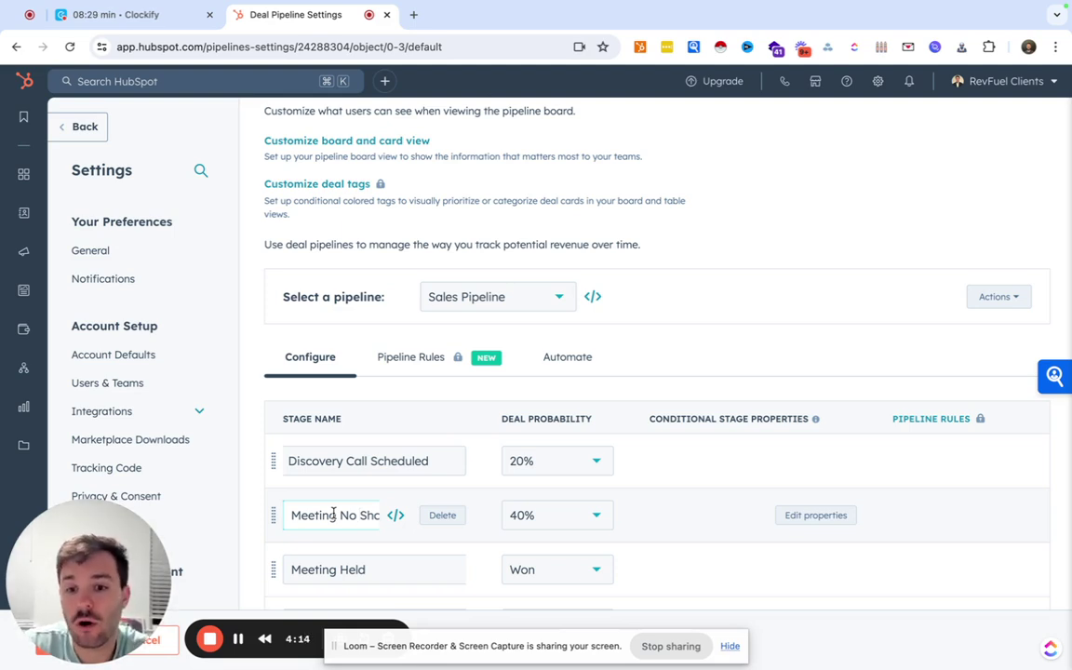
- Rename the Meeting No Show stage to "Proposal"
{"action": "triple_click", "coordinate": [333, 515]}
{"action": "type", "text": "Pr"}
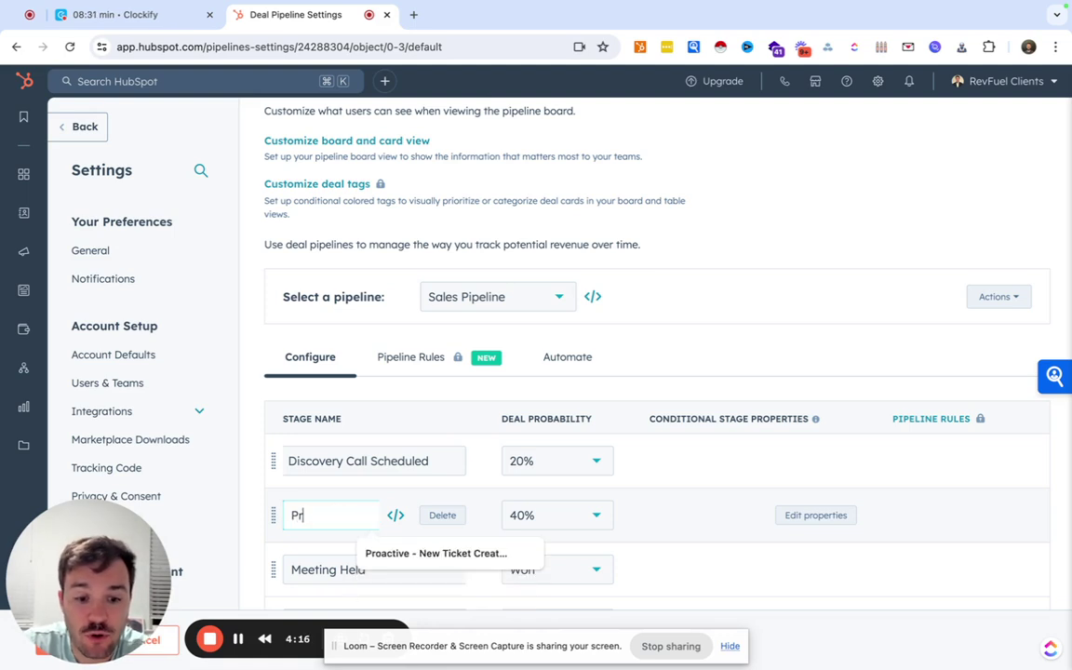
{"action": "type", "text": "oposal"}
- Rename the Paid Out stage to "Won" and the Meeting Held stage to "Contract Sent"
{"action": "scroll", "coordinate": [375, 507], "scroll_direction": "down", "scroll_amount": 2}
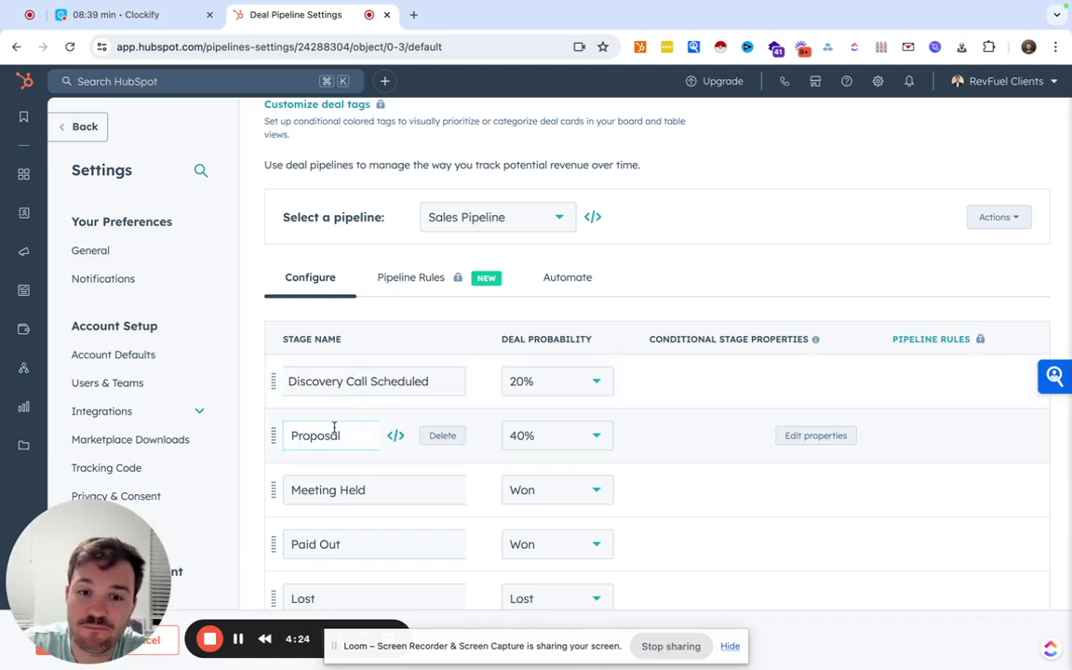
{"action": "scroll", "coordinate": [334, 437], "scroll_direction": "down", "scroll_amount": 2}
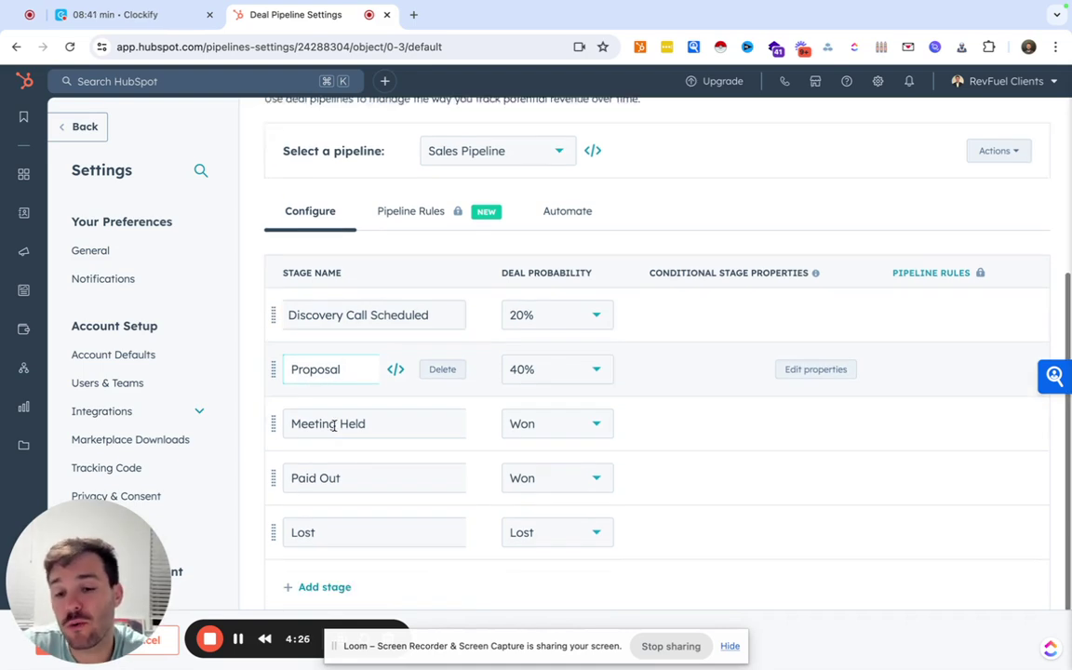
{"action": "triple_click", "coordinate": [351, 459]}
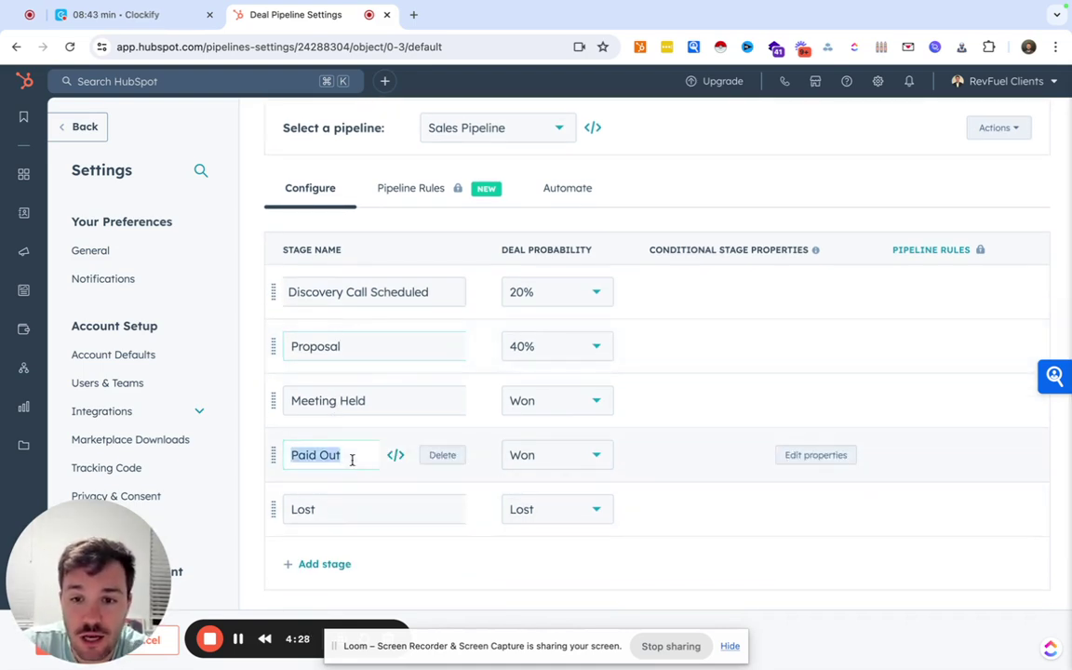
{"action": "type", "text": "Won"}
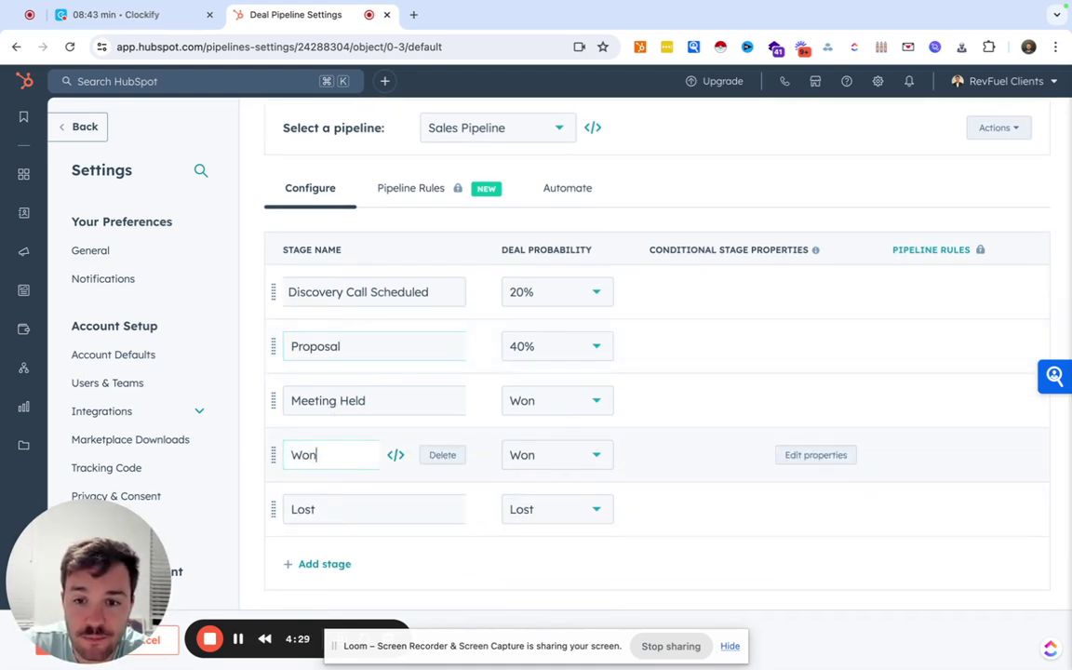
{"action": "triple_click", "coordinate": [346, 402]}
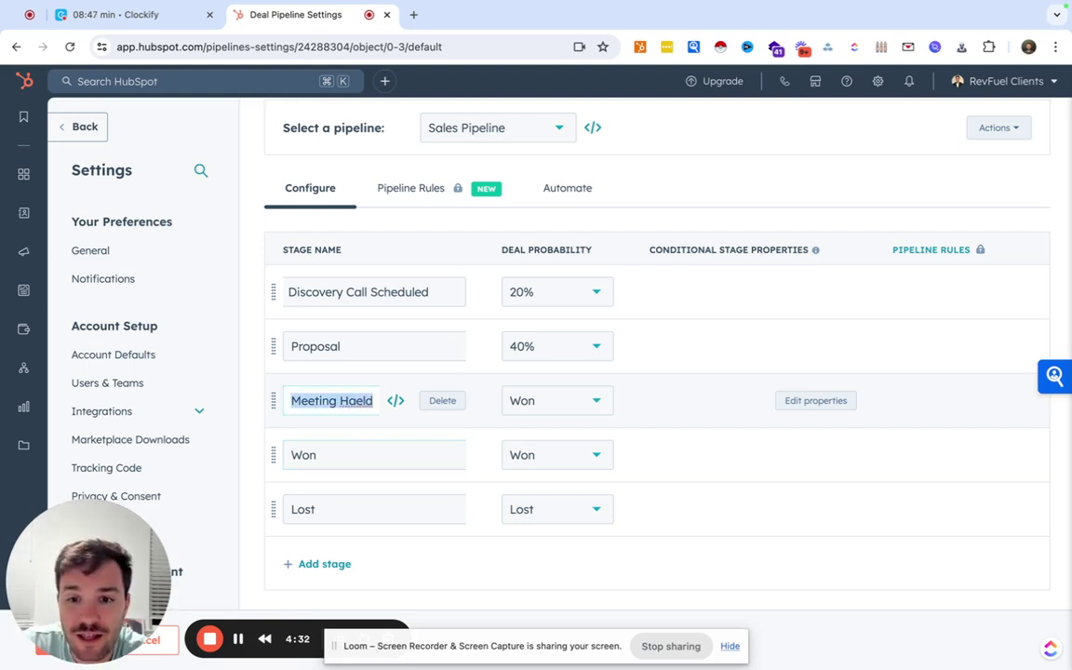
{"action": "type", "text": "Contract"}
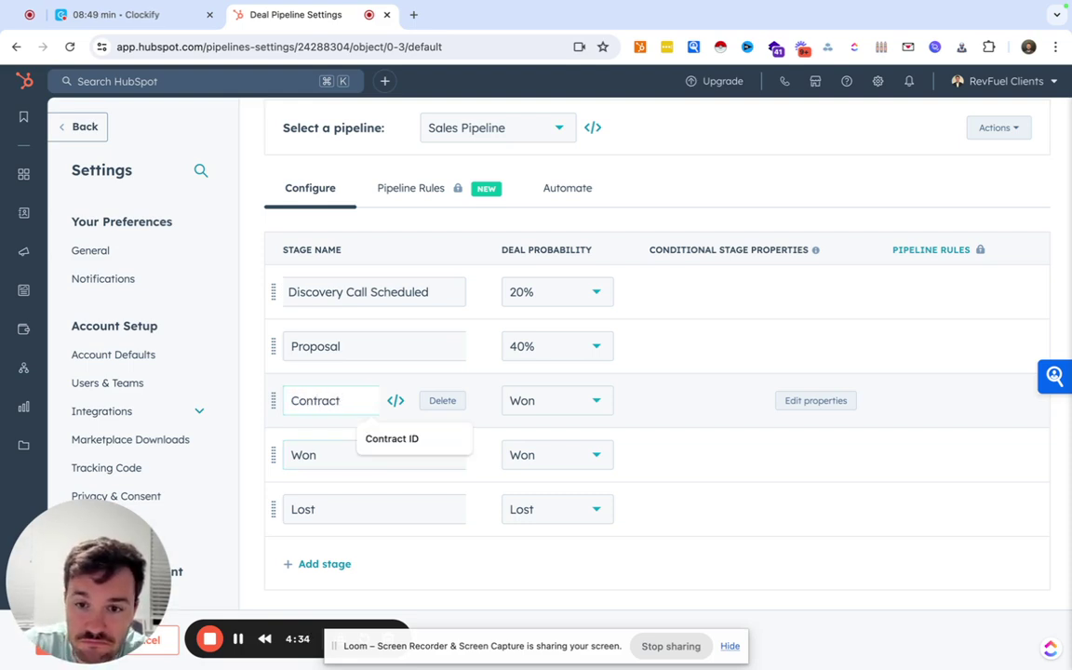
{"action": "type", "text": " Sent"}
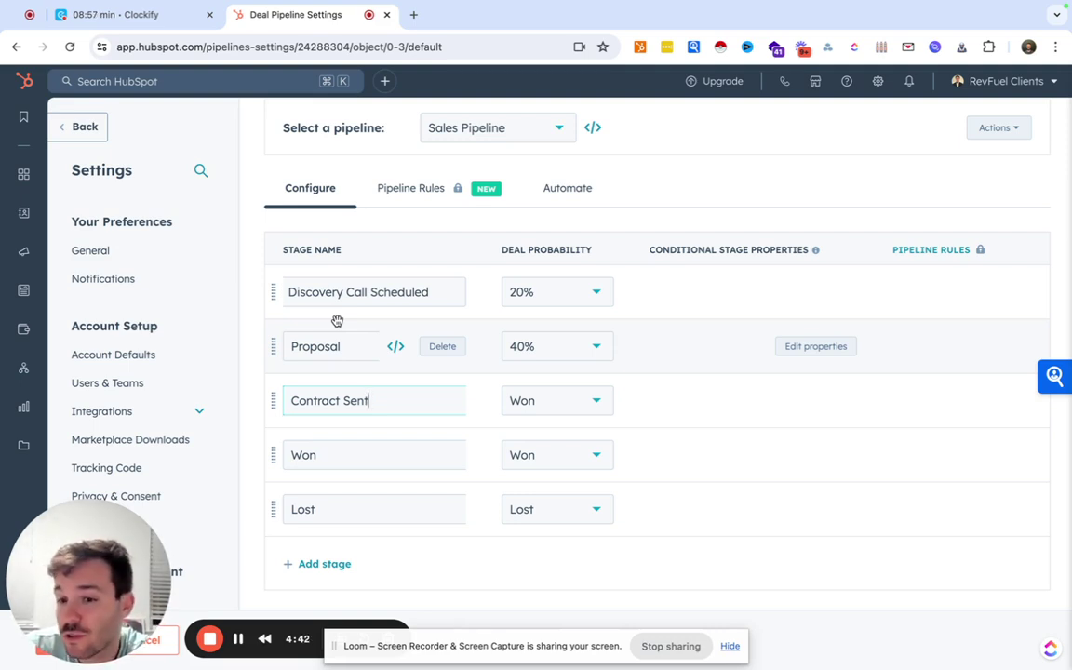
- Add a stage named "Discover Call Completed" and move it directly below Discovery Call Scheduled
{"action": "left_click", "coordinate": [322, 565]}
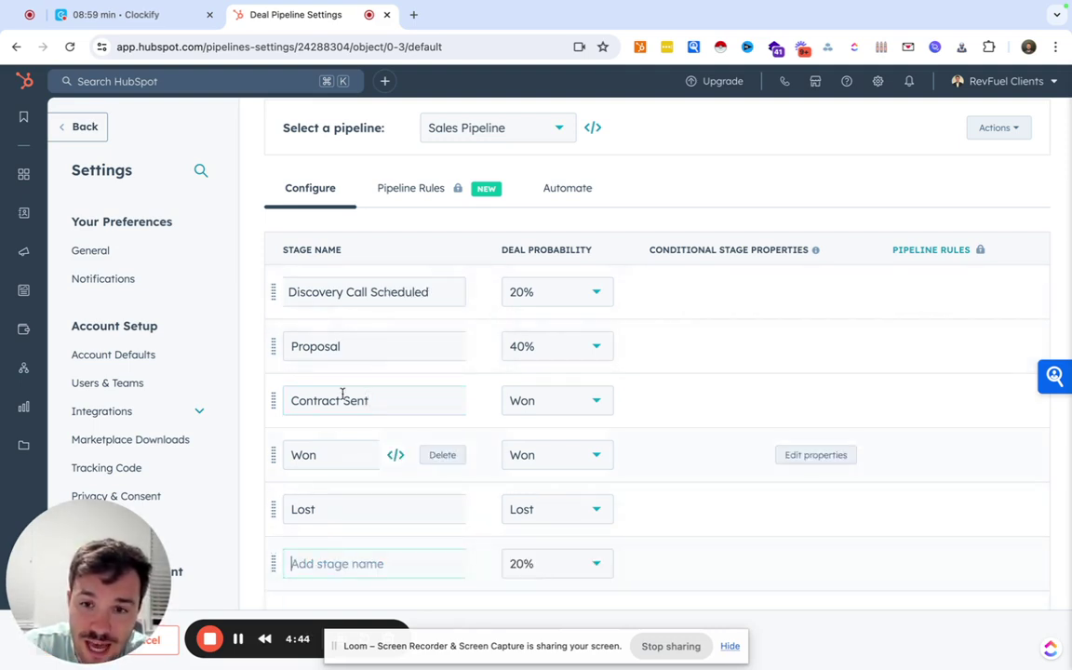
{"action": "left_click", "coordinate": [316, 563]}
{"action": "type", "text": "Discove"}
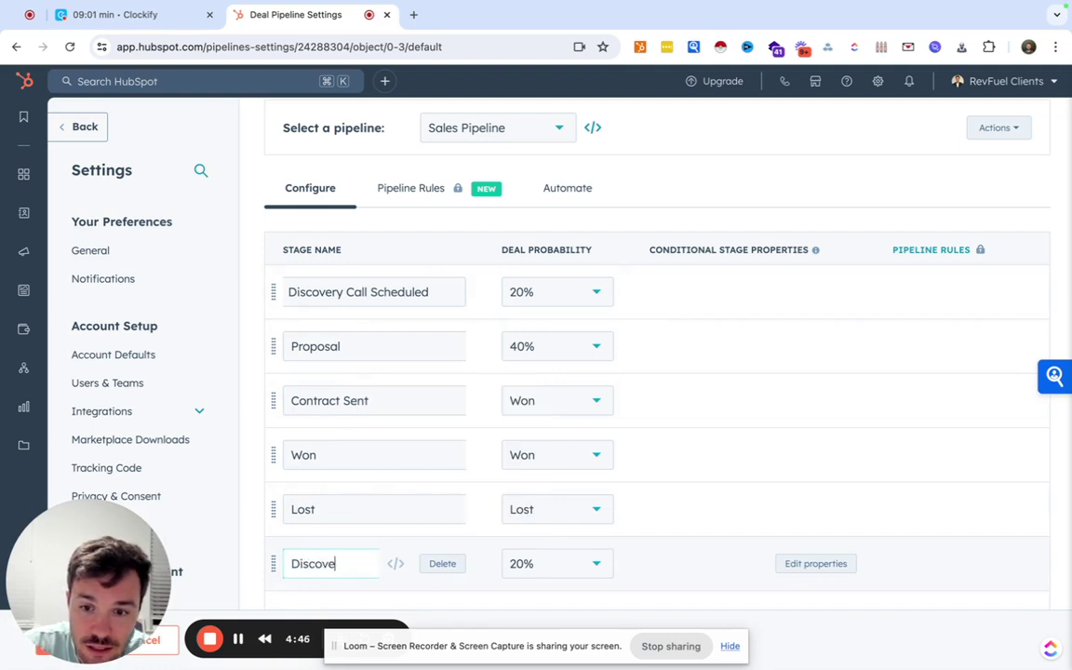
{"action": "type", "text": "r Call Completed"}
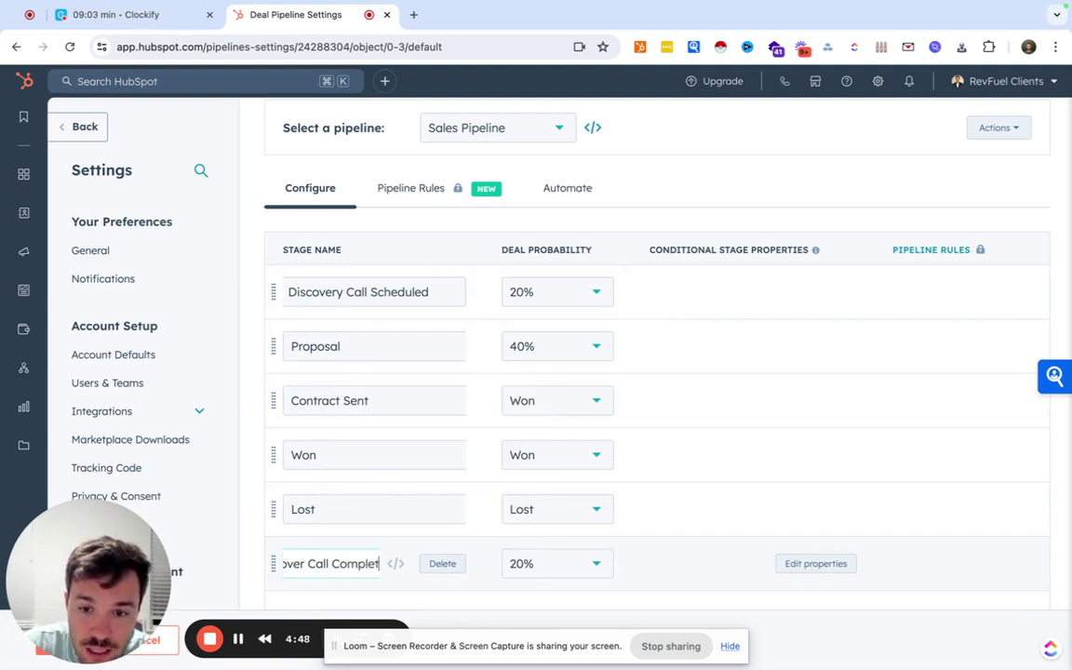
{"action": "left_click_drag", "start_coordinate": [275, 561], "coordinate": [277, 326]}
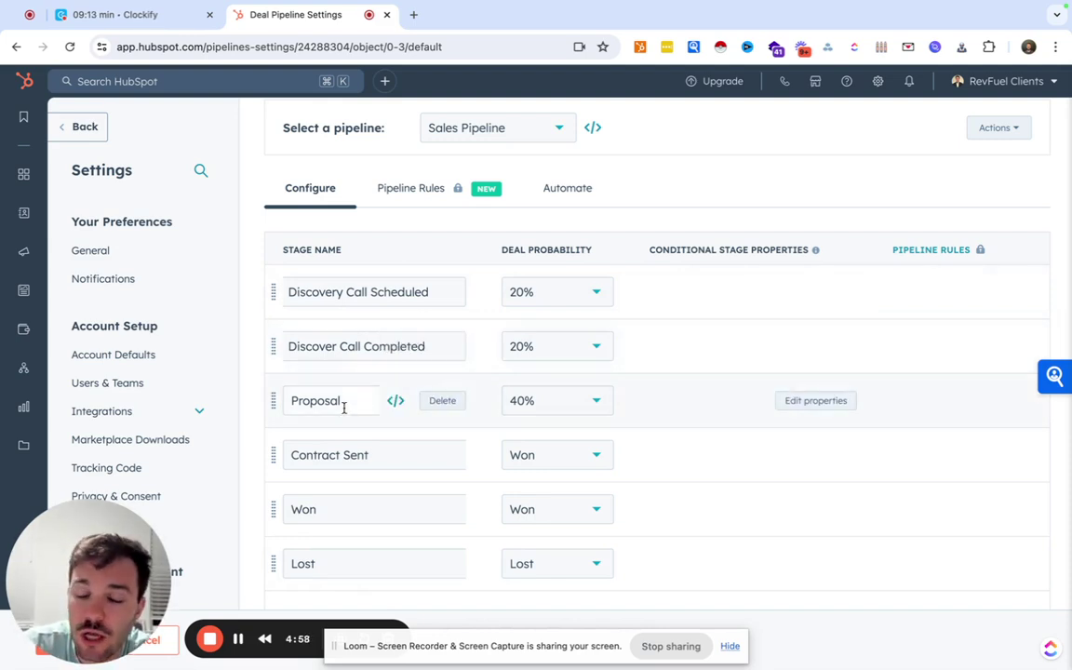
- Set the deal probability of the Discover Call Completed stage to 40% and of the Proposal stage to 60%
{"action": "scroll", "coordinate": [364, 455], "scroll_direction": "down", "scroll_amount": 1}
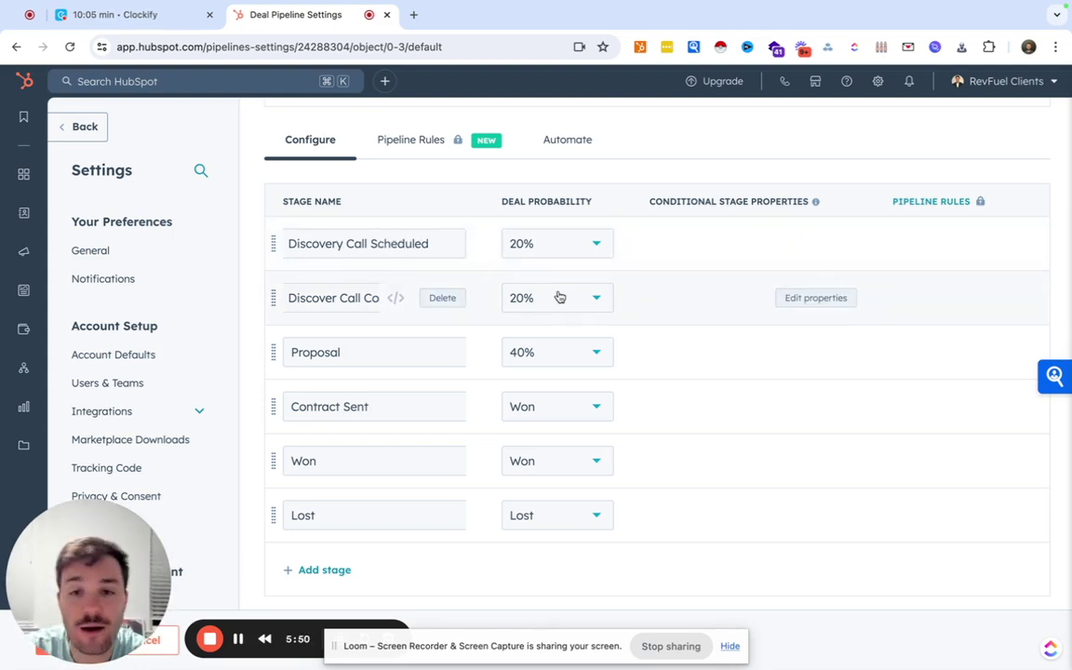
{"action": "left_click", "coordinate": [561, 298]}
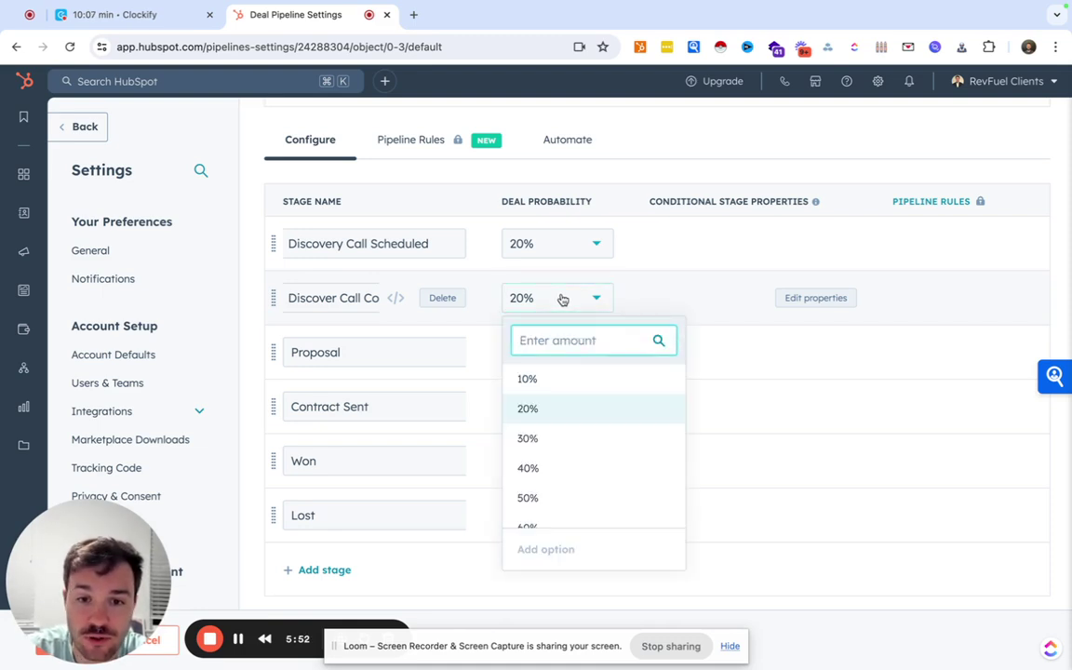
{"action": "left_click", "coordinate": [550, 467]}
{"action": "left_click", "coordinate": [560, 361]}
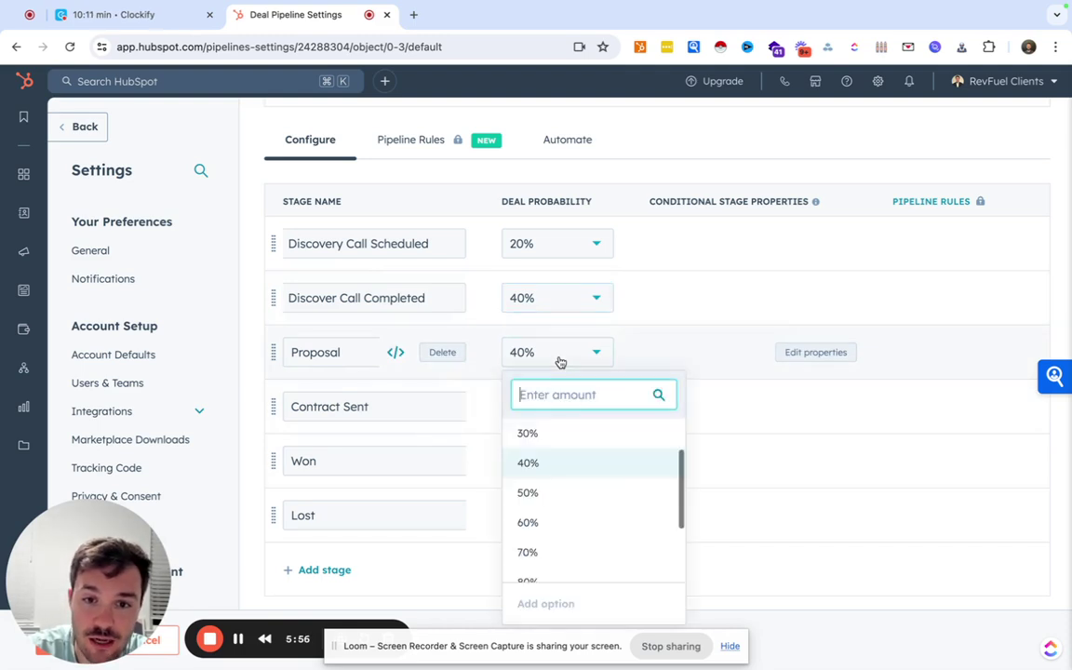
{"action": "scroll", "coordinate": [569, 479], "scroll_direction": "down", "scroll_amount": 1}
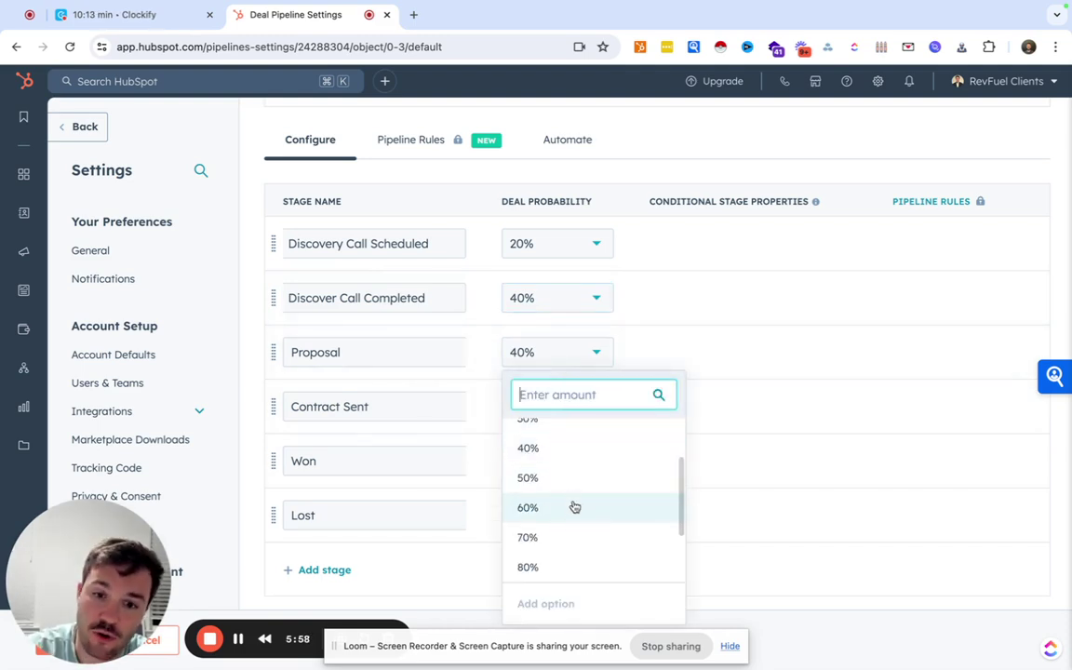
{"action": "left_click", "coordinate": [574, 507]}
- Set the deal probabilities to 90% for Contract Sent, 40% for Discovery Call Scheduled, 60% for Discover Call Completed and 80% for Proposal
{"action": "left_click", "coordinate": [565, 412]}
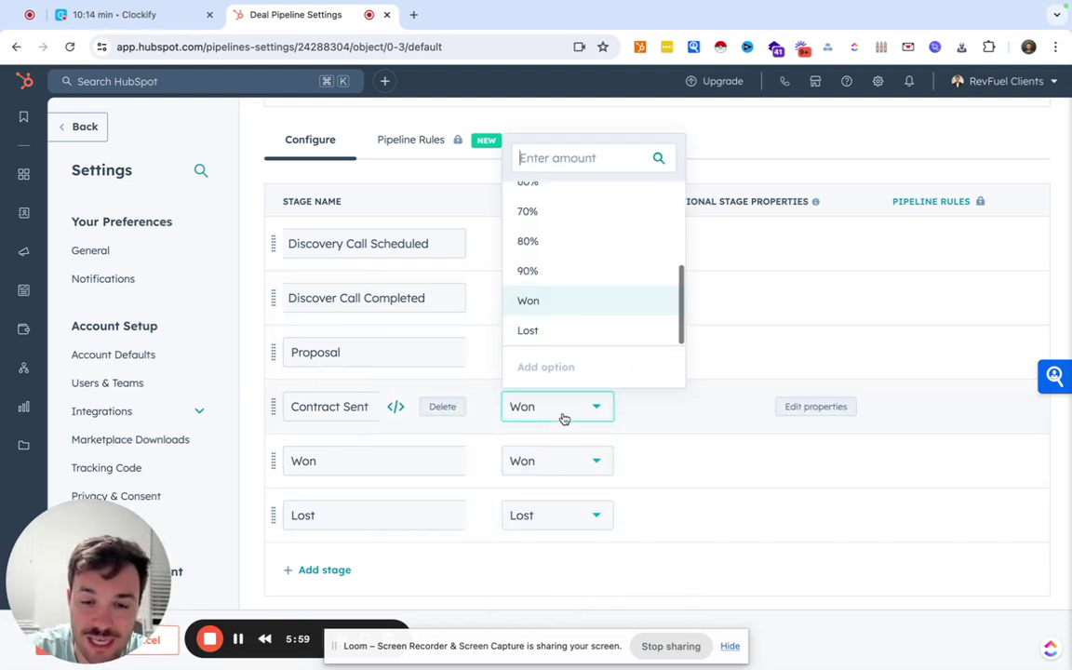
{"action": "left_click", "coordinate": [563, 269]}
{"action": "left_click", "coordinate": [570, 355]}
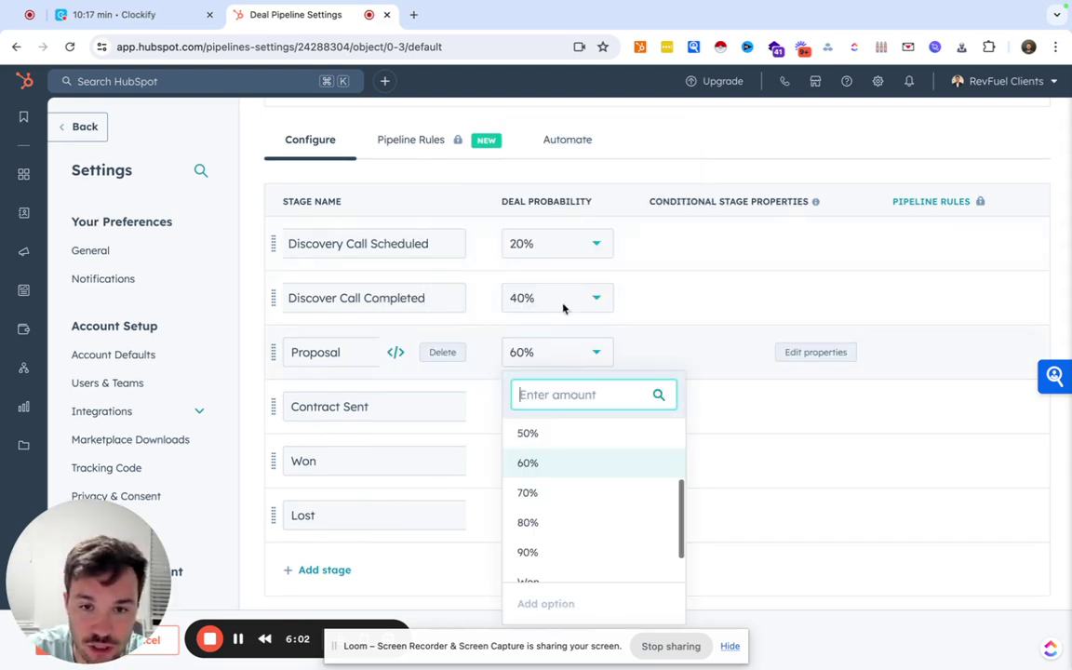
{"action": "left_click", "coordinate": [568, 242]}
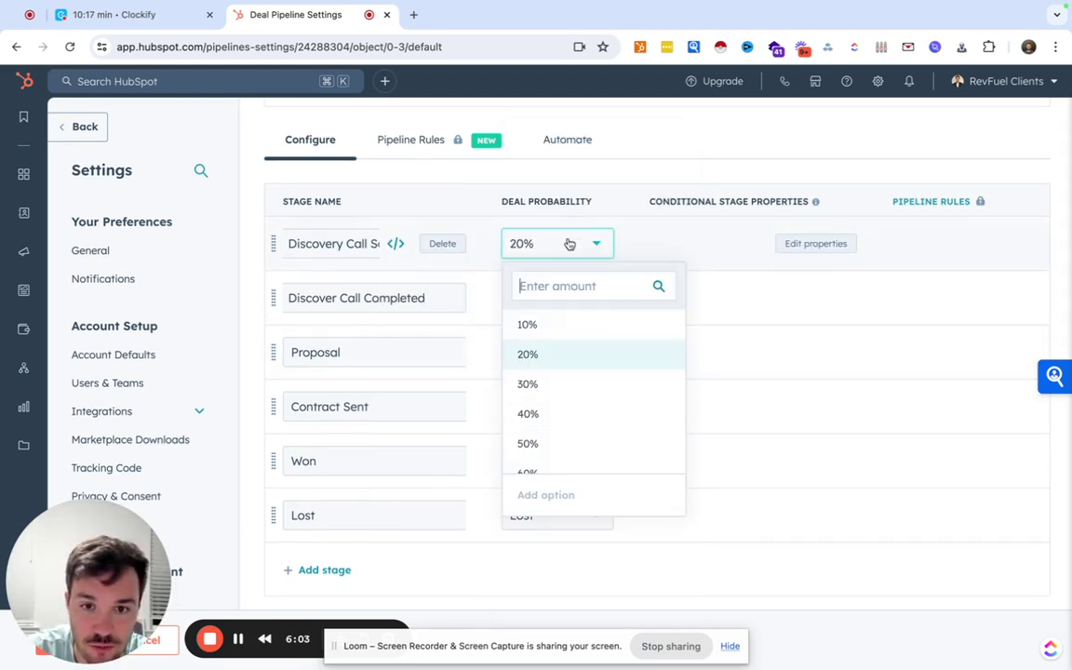
{"action": "left_click", "coordinate": [575, 414]}
{"action": "left_click", "coordinate": [554, 303]}
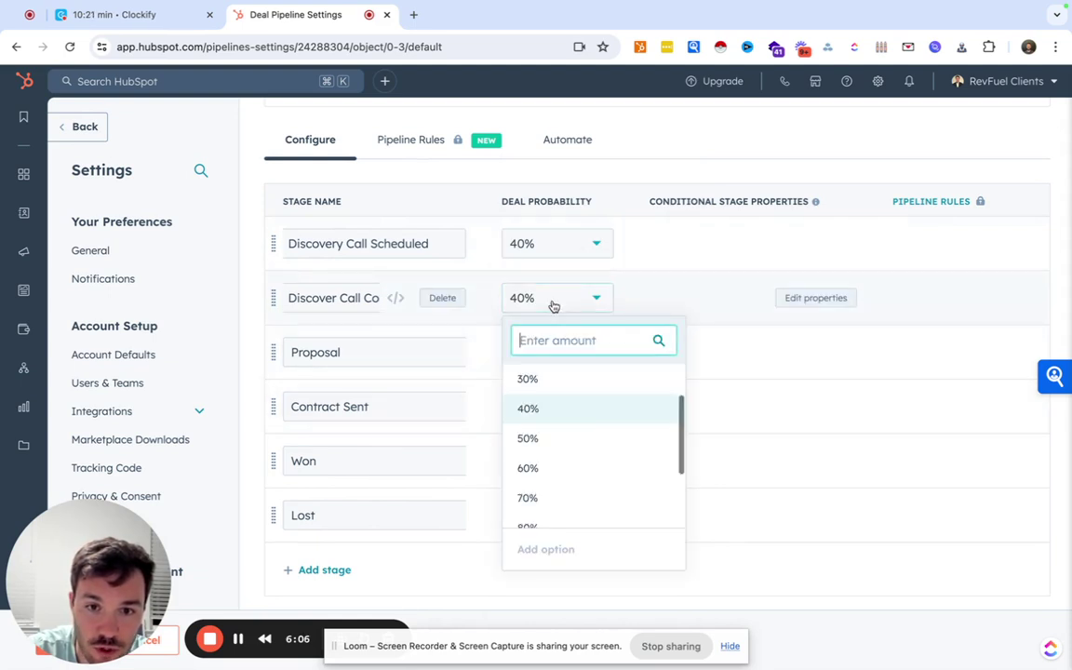
{"action": "left_click", "coordinate": [558, 467]}
{"action": "left_click", "coordinate": [552, 353]}
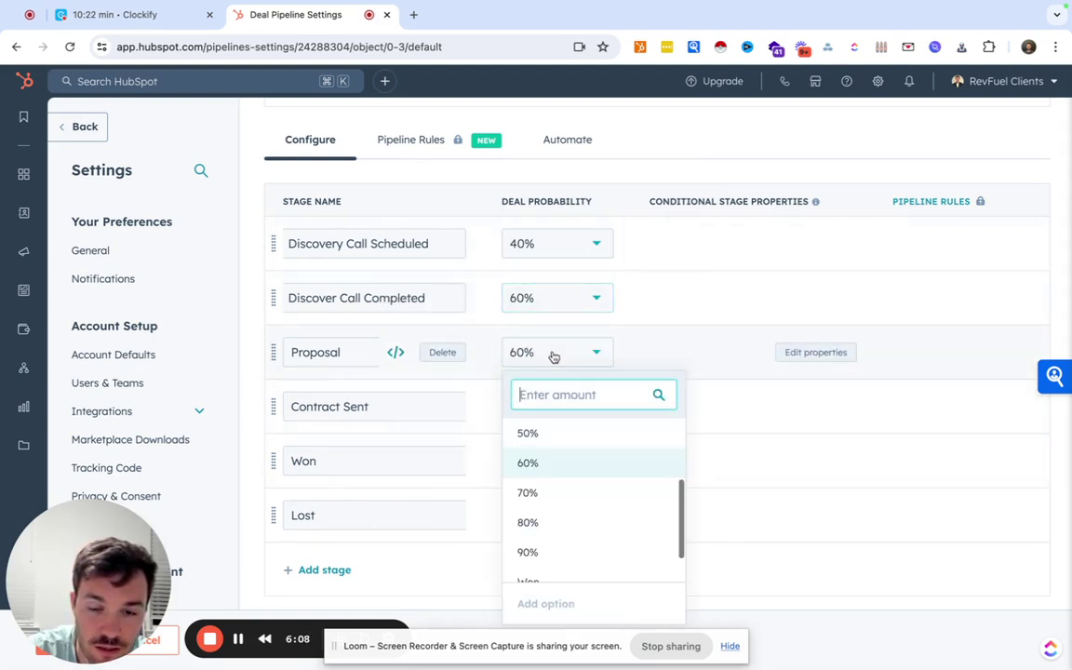
{"action": "left_click", "coordinate": [555, 527]}
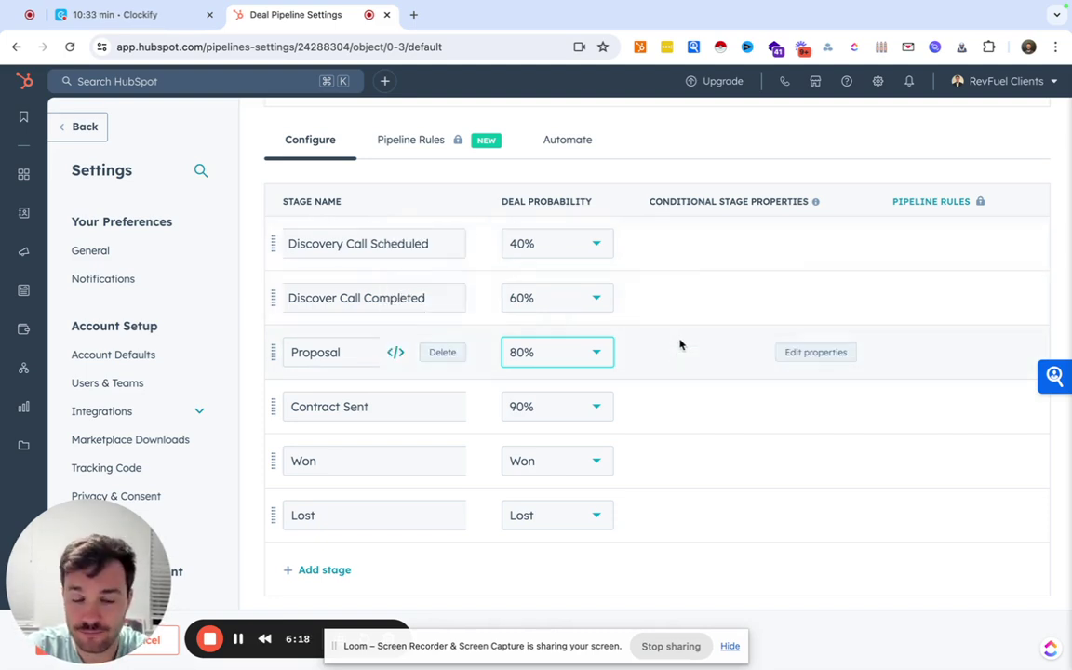
- Add Amount as a dependent property of the Proposal stage and apply the property logic
{"action": "left_click", "coordinate": [795, 362]}
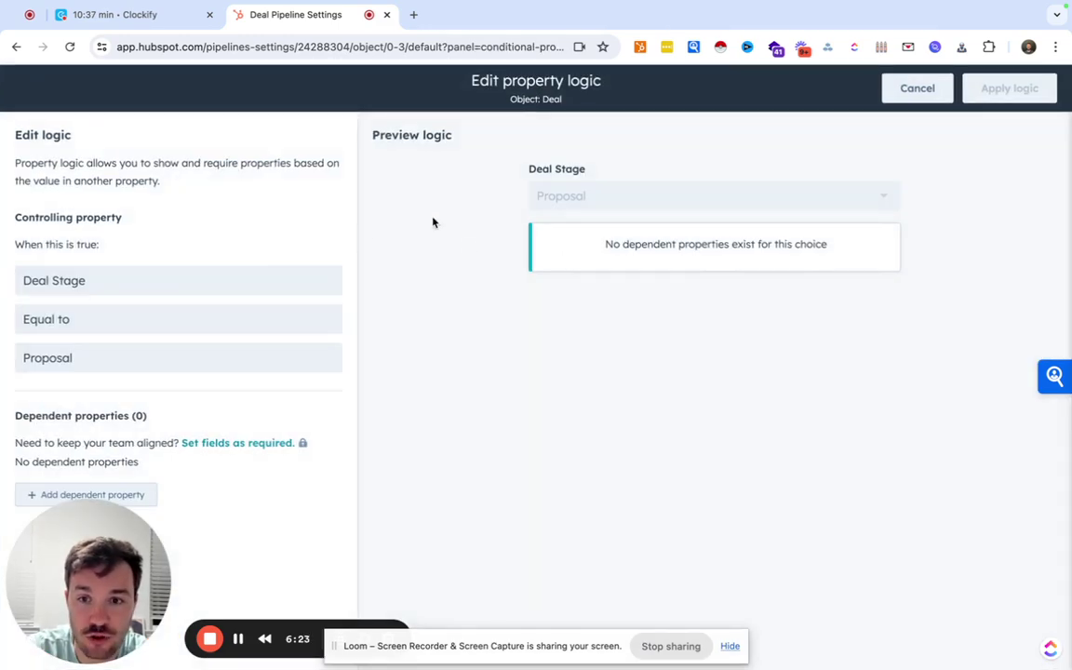
{"action": "left_click_drag", "start_coordinate": [72, 512], "coordinate": [515, 415]}
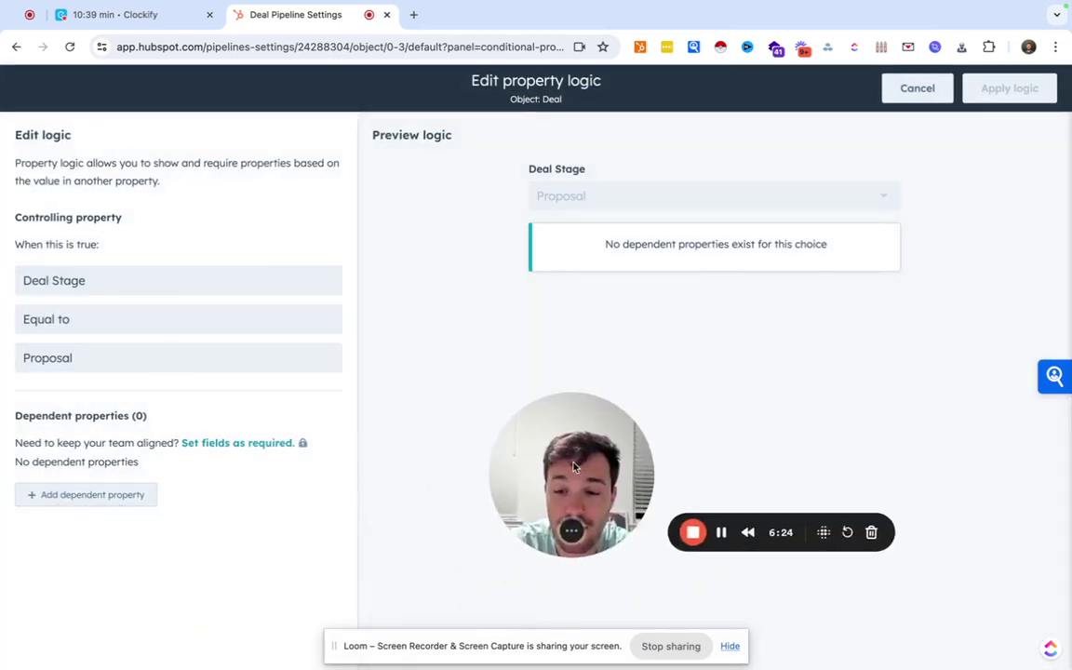
{"action": "left_click", "coordinate": [110, 495]}
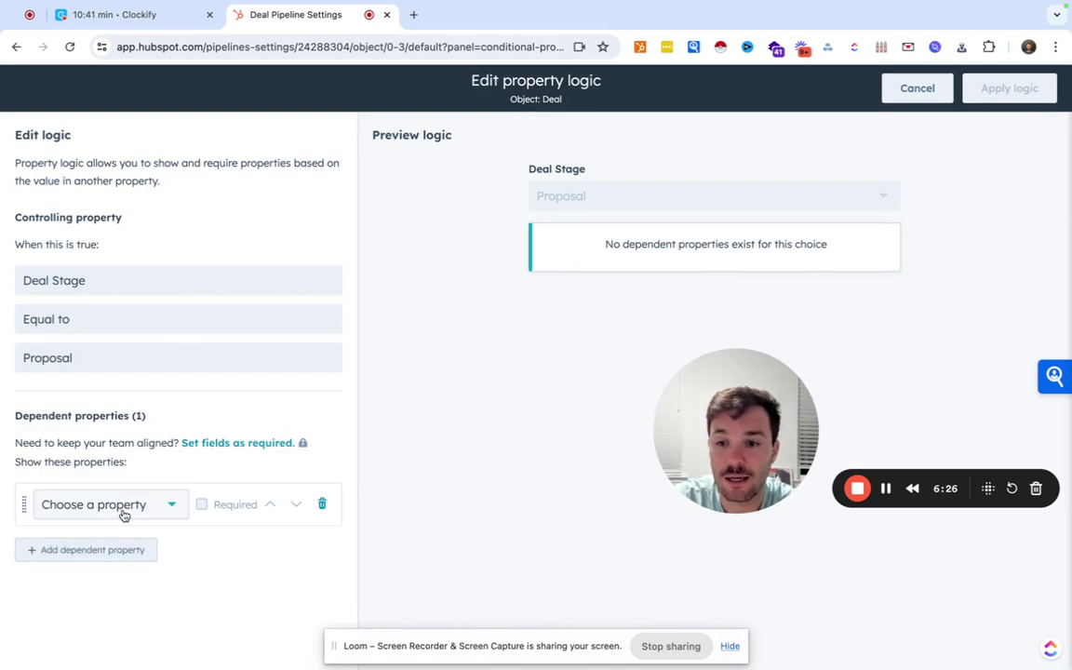
{"action": "left_click", "coordinate": [138, 512]}
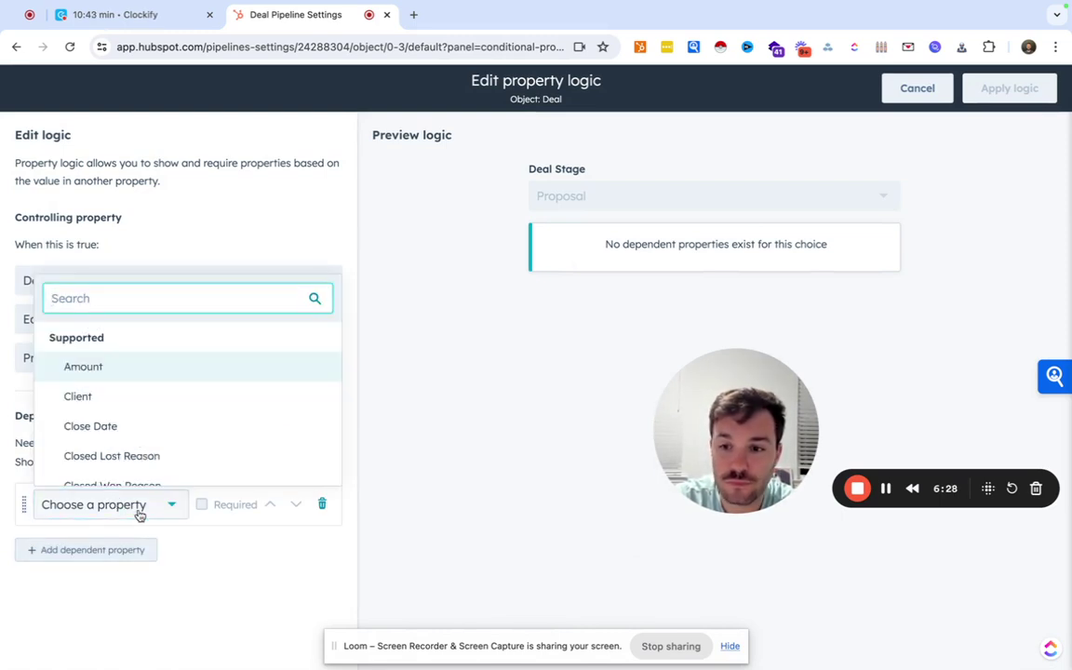
{"action": "left_click", "coordinate": [118, 372]}
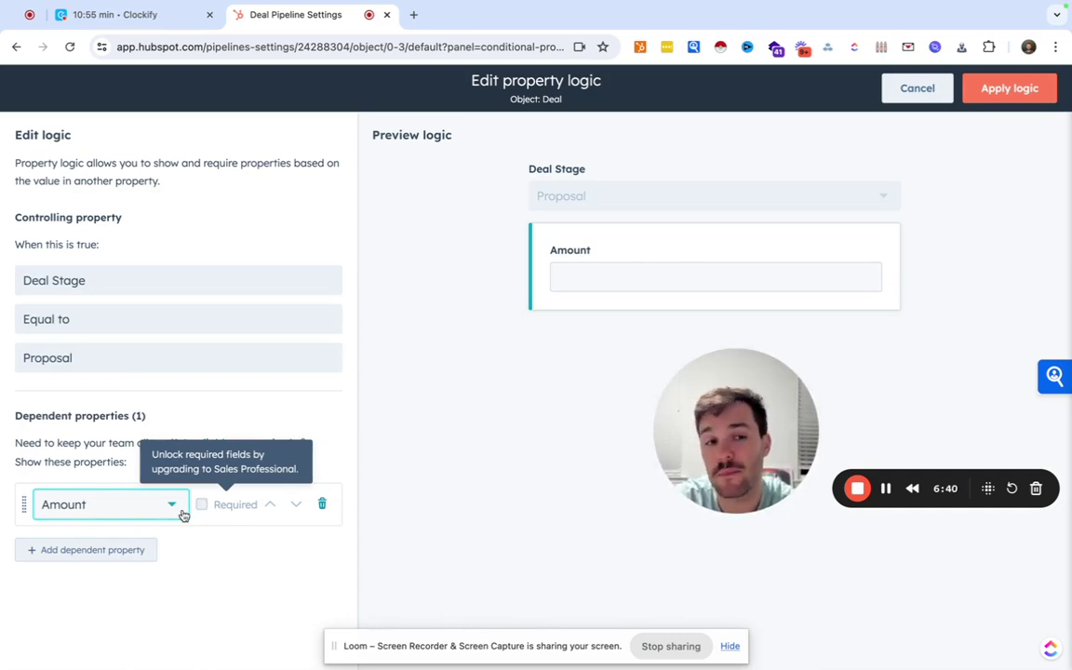
{"action": "left_click", "coordinate": [979, 88]}
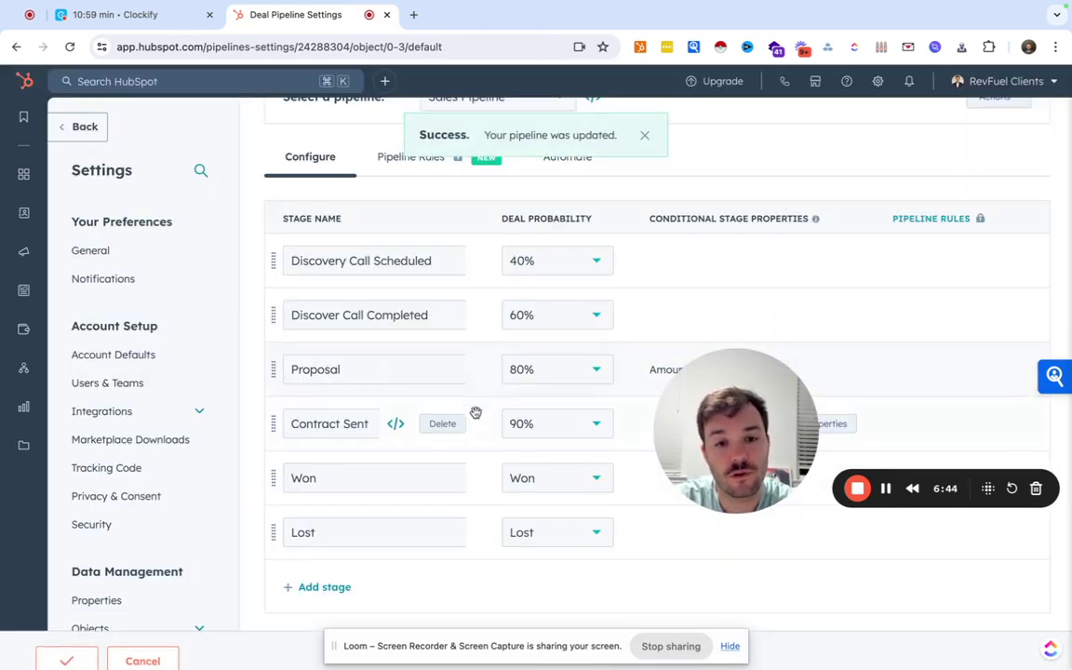
- Add Closed Lost Reason as a dependent property of the Lost stage and apply the property logic
{"action": "scroll", "coordinate": [474, 412], "scroll_direction": "down", "scroll_amount": 1}
{"action": "left_click_drag", "start_coordinate": [727, 438], "coordinate": [749, 281]}
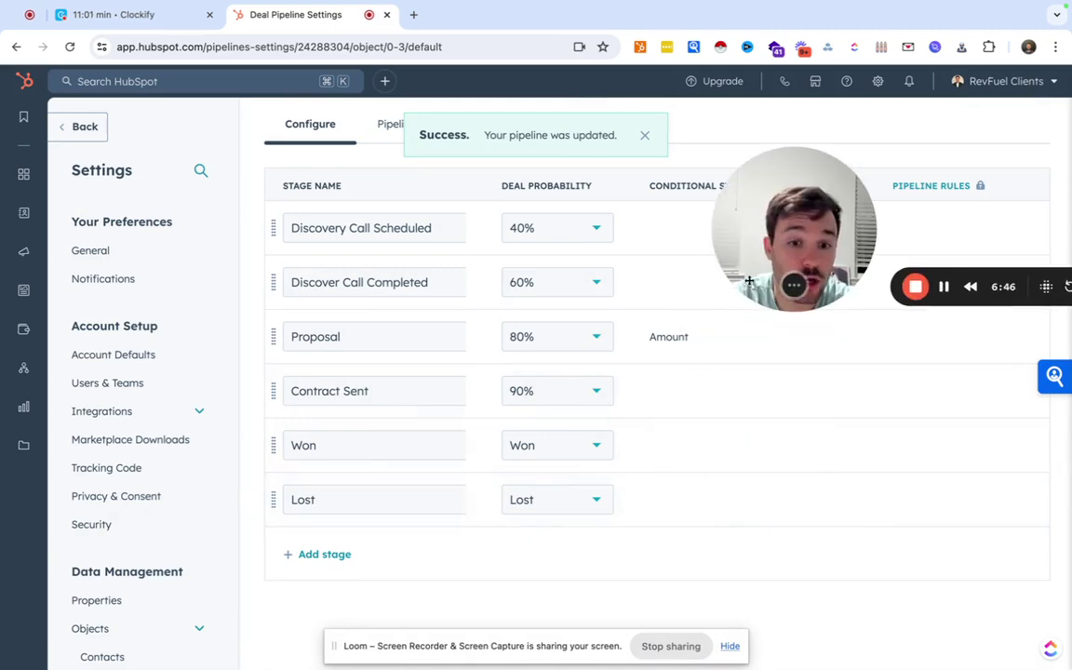
{"action": "left_click", "coordinate": [801, 499]}
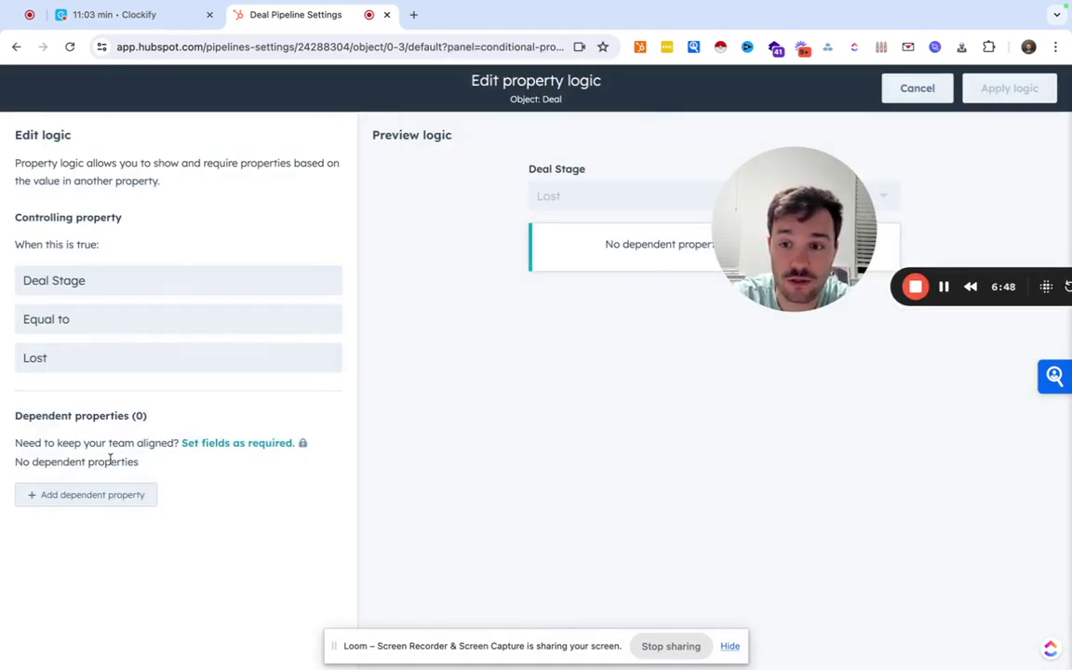
{"action": "left_click", "coordinate": [96, 496]}
{"action": "left_click", "coordinate": [107, 504]}
{"action": "type", "text": "reason"}
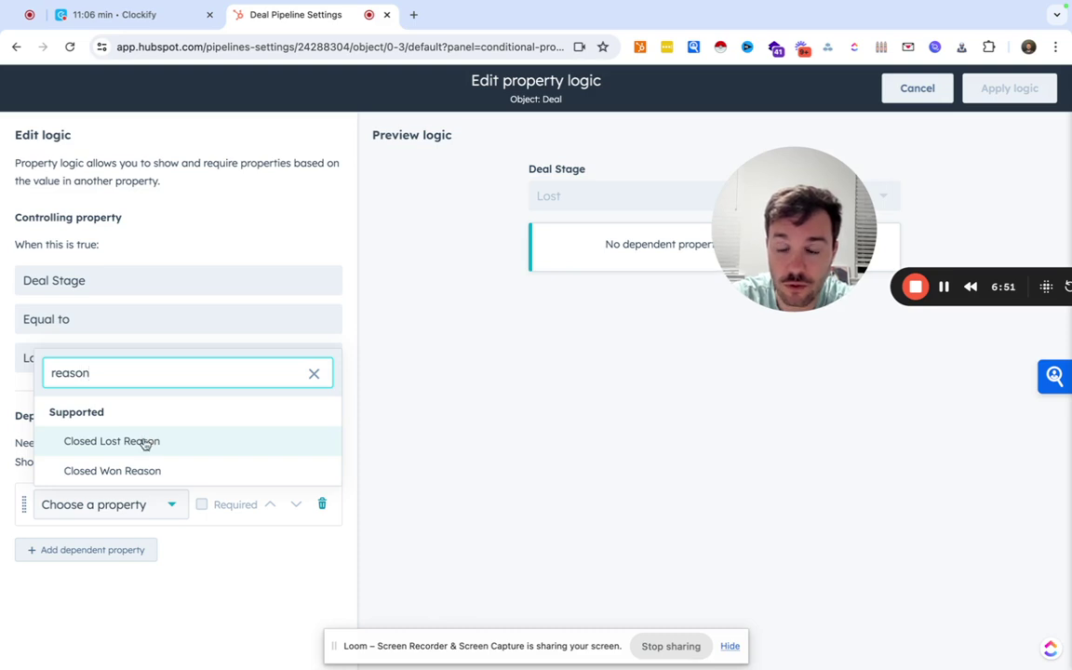
{"action": "left_click", "coordinate": [145, 443]}
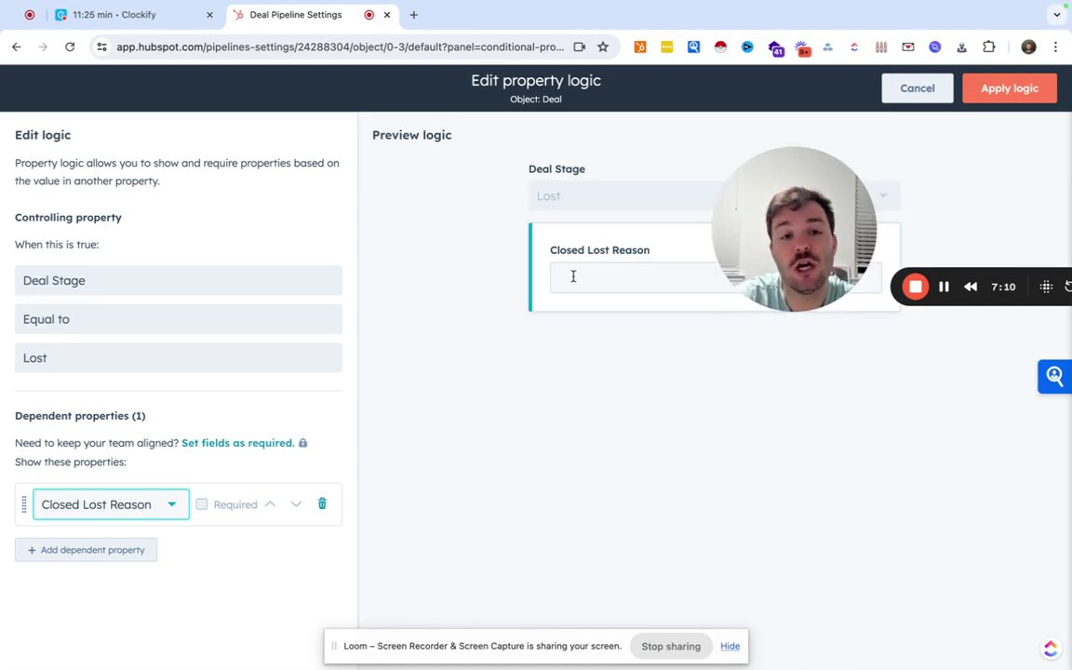
{"action": "left_click", "coordinate": [983, 97]}
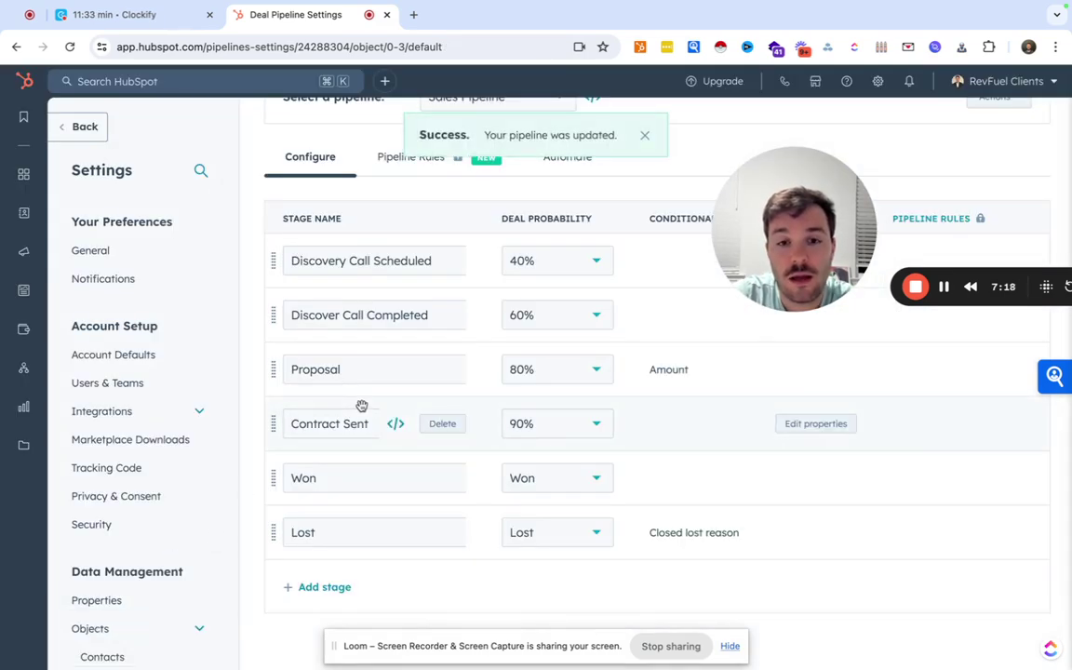
- Examine the Sales Pipeline's automation settings, including the deal close date templates and the workflow options for each stage
{"action": "scroll", "coordinate": [362, 405], "scroll_direction": "up", "scroll_amount": 3}
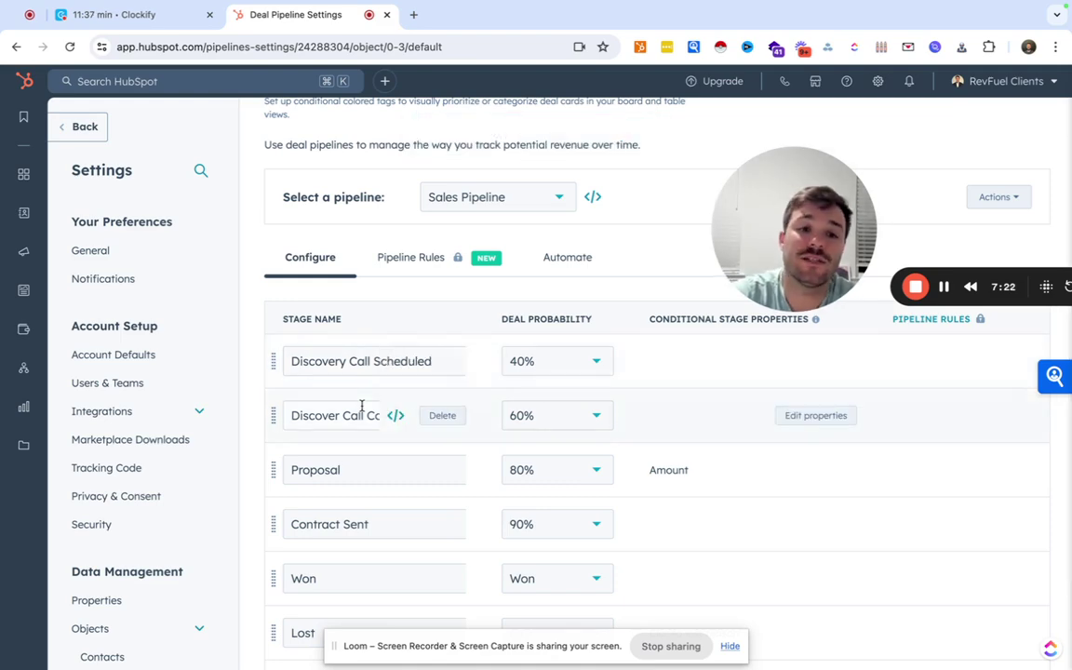
{"action": "left_click", "coordinate": [568, 260]}
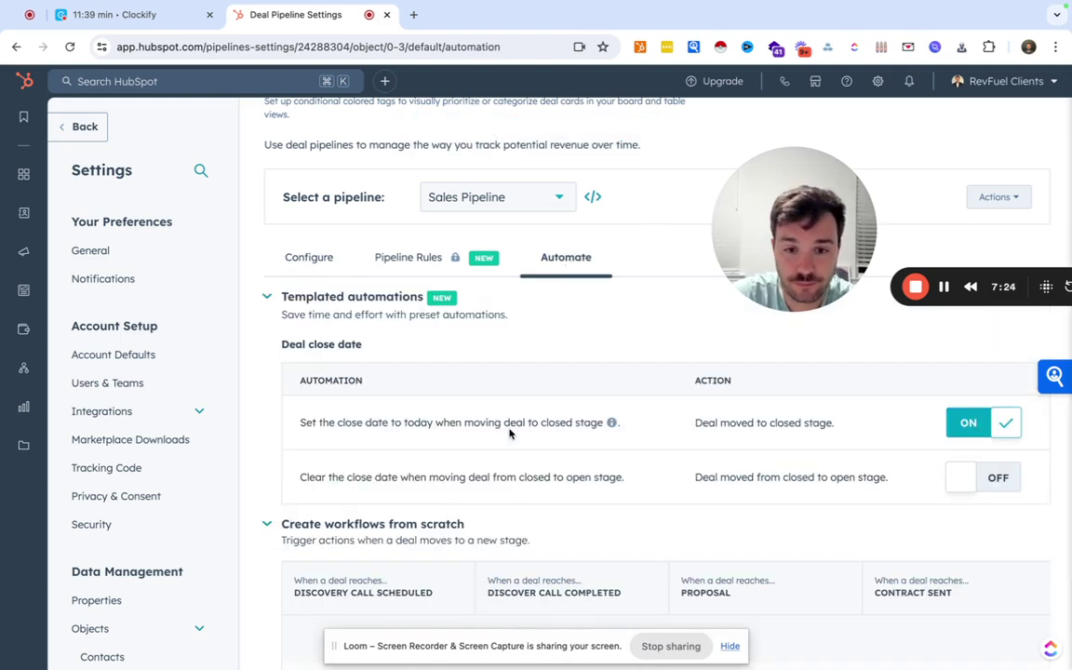
{"action": "scroll", "coordinate": [510, 434], "scroll_direction": "down", "scroll_amount": 3}
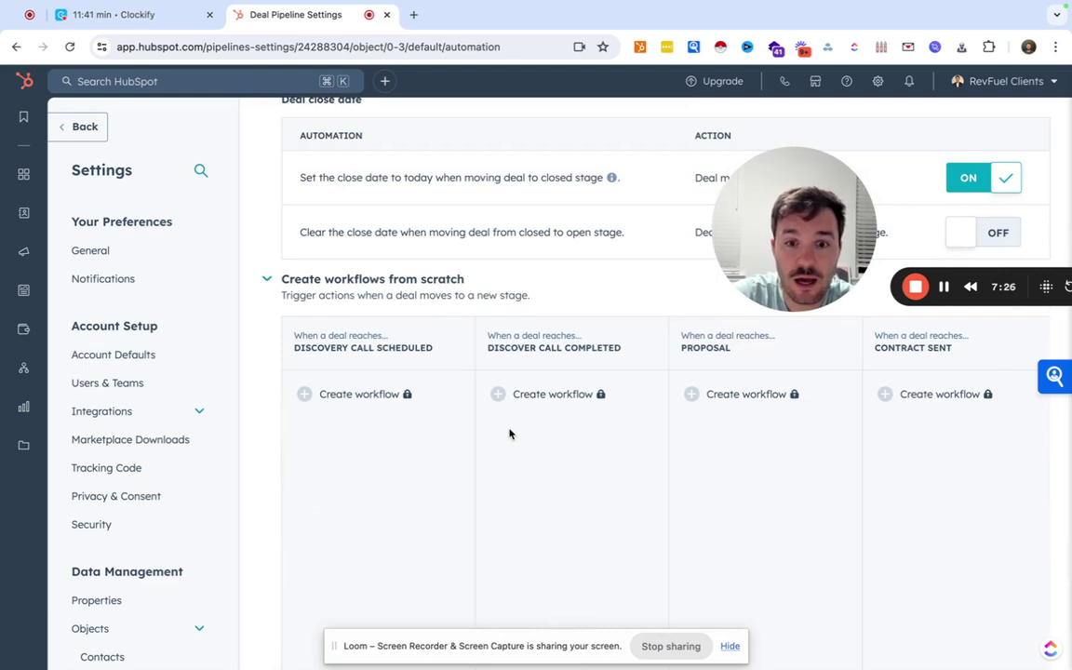
{"action": "scroll", "coordinate": [510, 433], "scroll_direction": "down", "scroll_amount": 1}
{"action": "scroll", "coordinate": [510, 434], "scroll_direction": "up", "scroll_amount": 2}
{"action": "scroll", "coordinate": [510, 434], "scroll_direction": "right", "scroll_amount": 1}
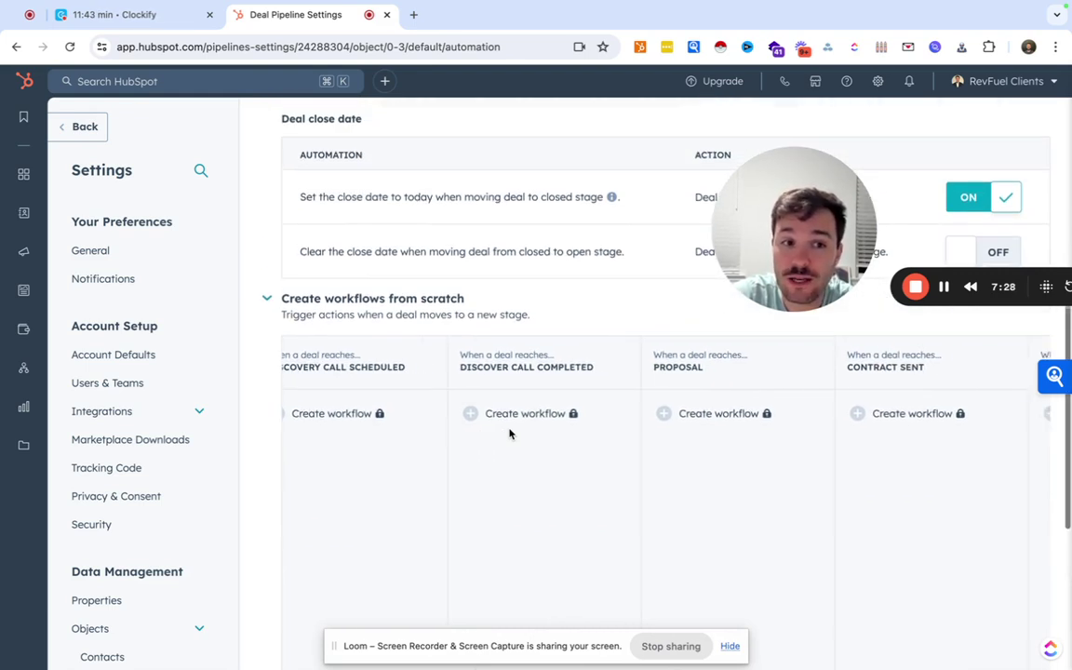
{"action": "scroll", "coordinate": [510, 433], "scroll_direction": "right", "scroll_amount": 5}
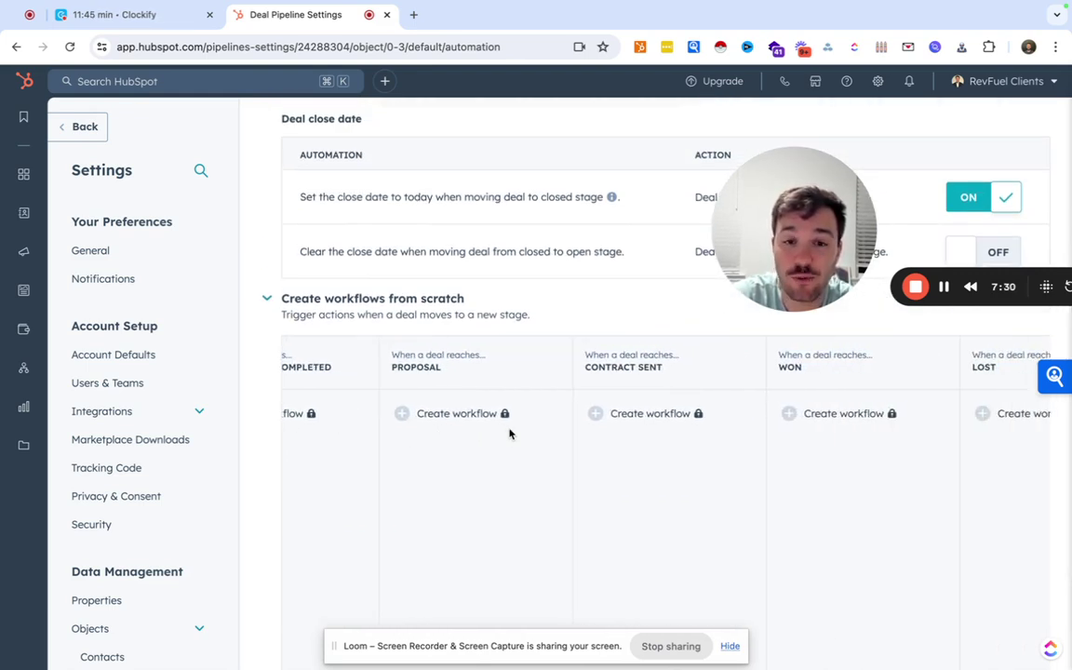
{"action": "scroll", "coordinate": [510, 434], "scroll_direction": "right", "scroll_amount": 2}
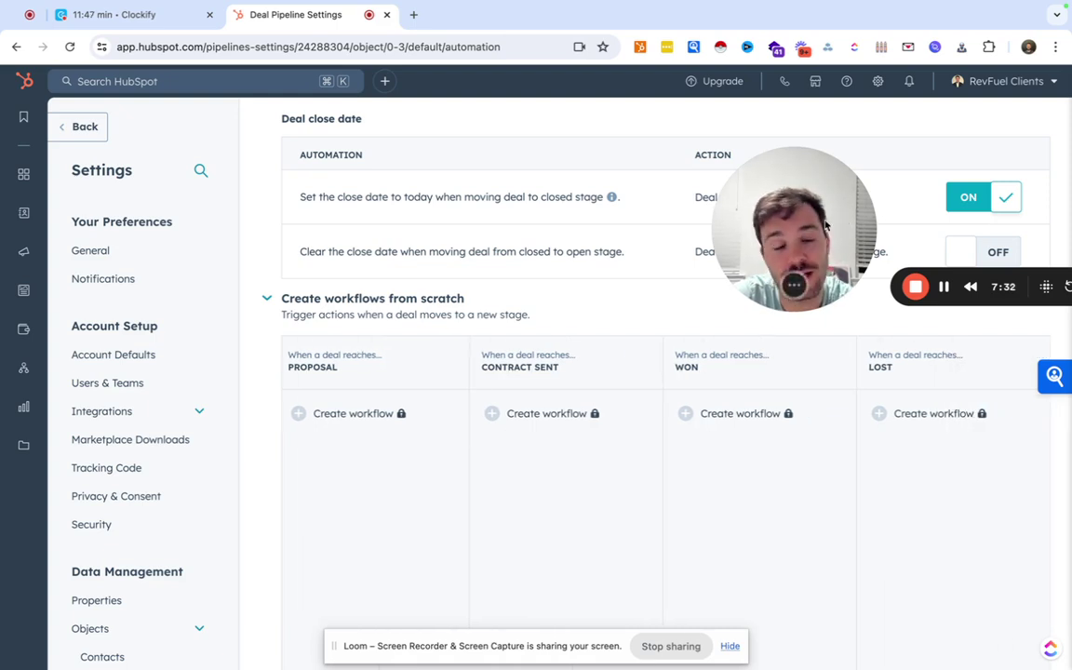
{"action": "left_click_drag", "start_coordinate": [824, 225], "coordinate": [1016, 146]}
{"action": "scroll", "coordinate": [596, 508], "scroll_direction": "left", "scroll_amount": 1}
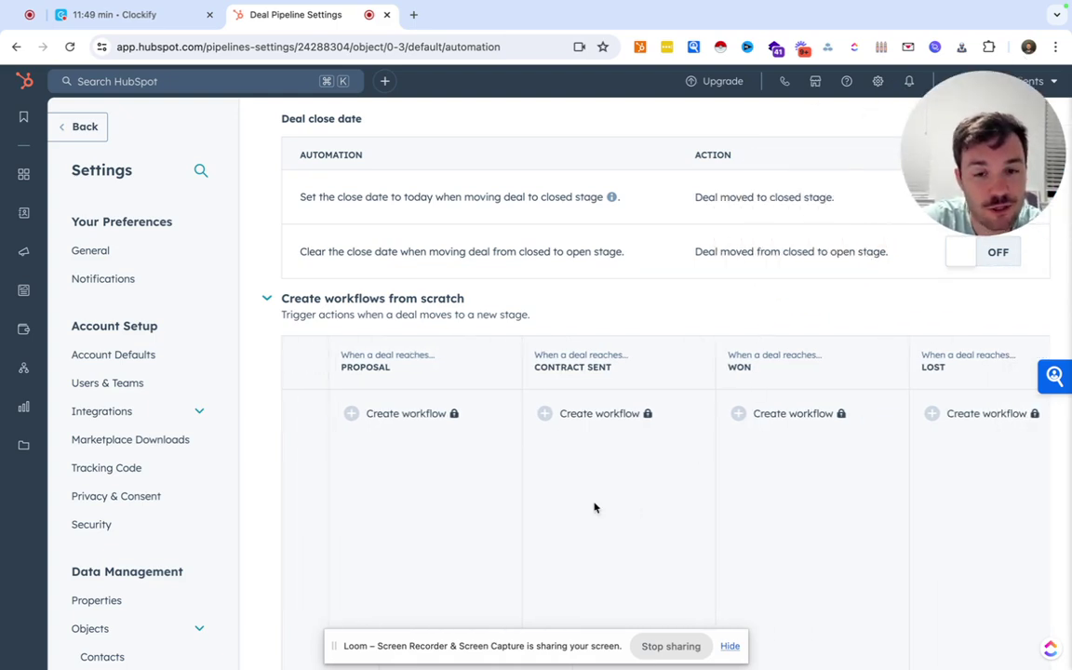
{"action": "scroll", "coordinate": [596, 507], "scroll_direction": "left", "scroll_amount": 4}
{"action": "scroll", "coordinate": [596, 507], "scroll_direction": "up", "scroll_amount": 5}
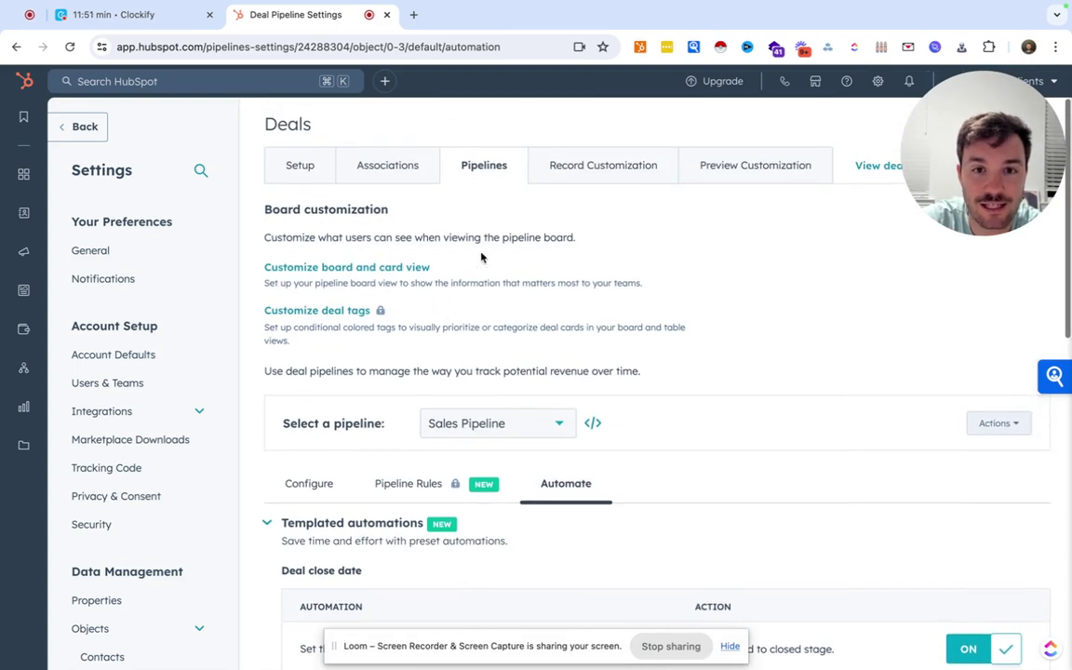
- Review the properties on the About this deal card in the Default view for deal records, and exit the layout editor
{"action": "left_click", "coordinate": [567, 174]}
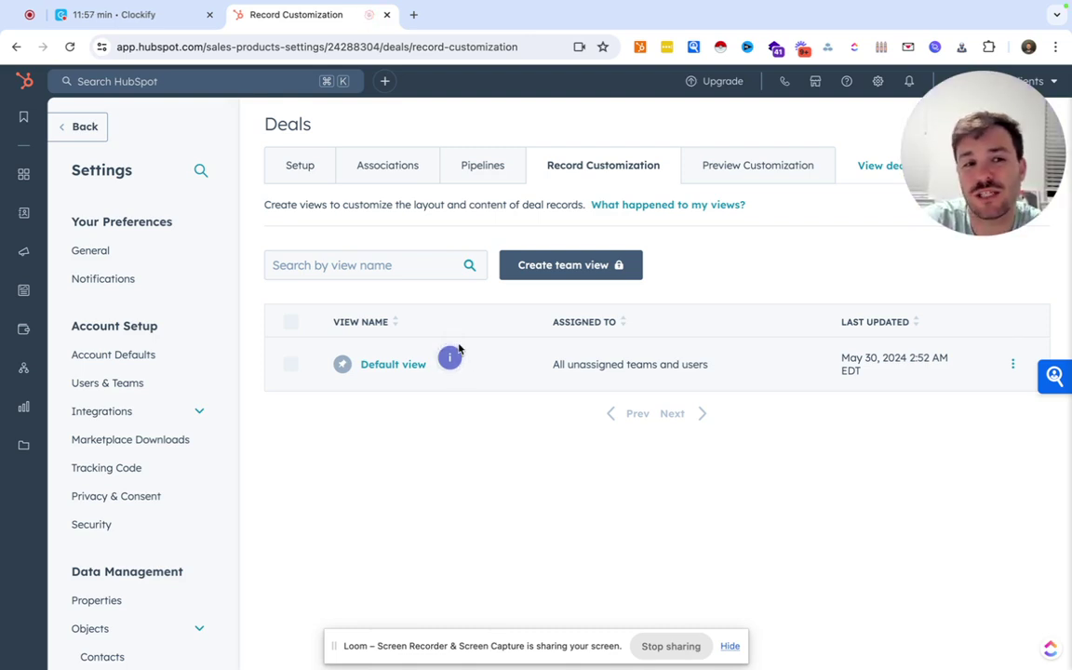
{"action": "left_click", "coordinate": [395, 364]}
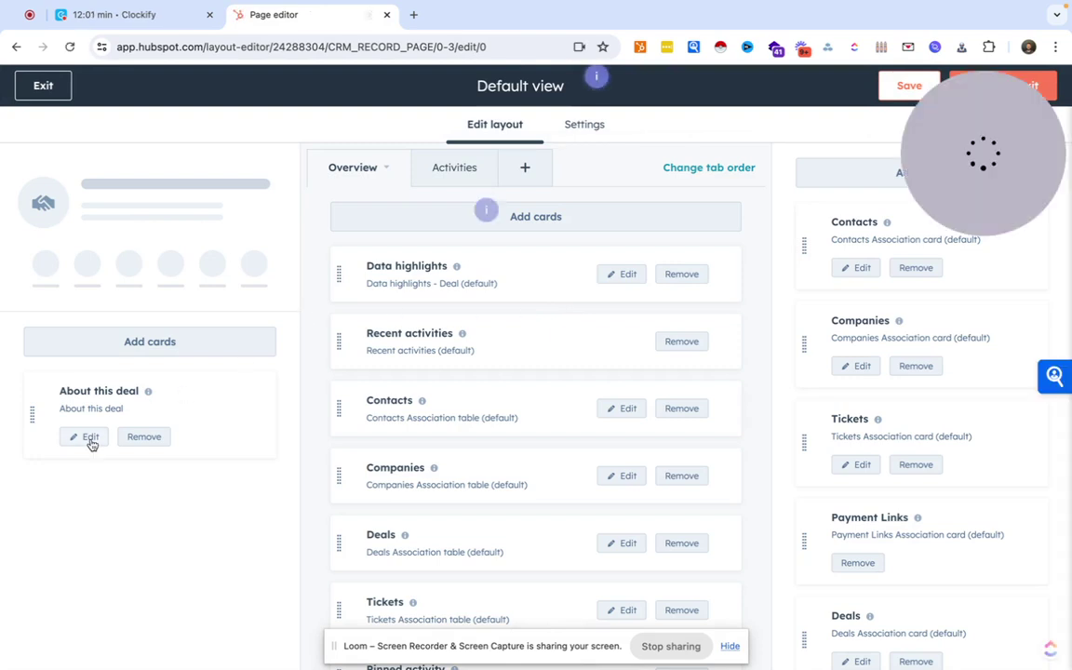
{"action": "left_click", "coordinate": [87, 437]}
{"action": "scroll", "coordinate": [735, 446], "scroll_direction": "down", "scroll_amount": 3}
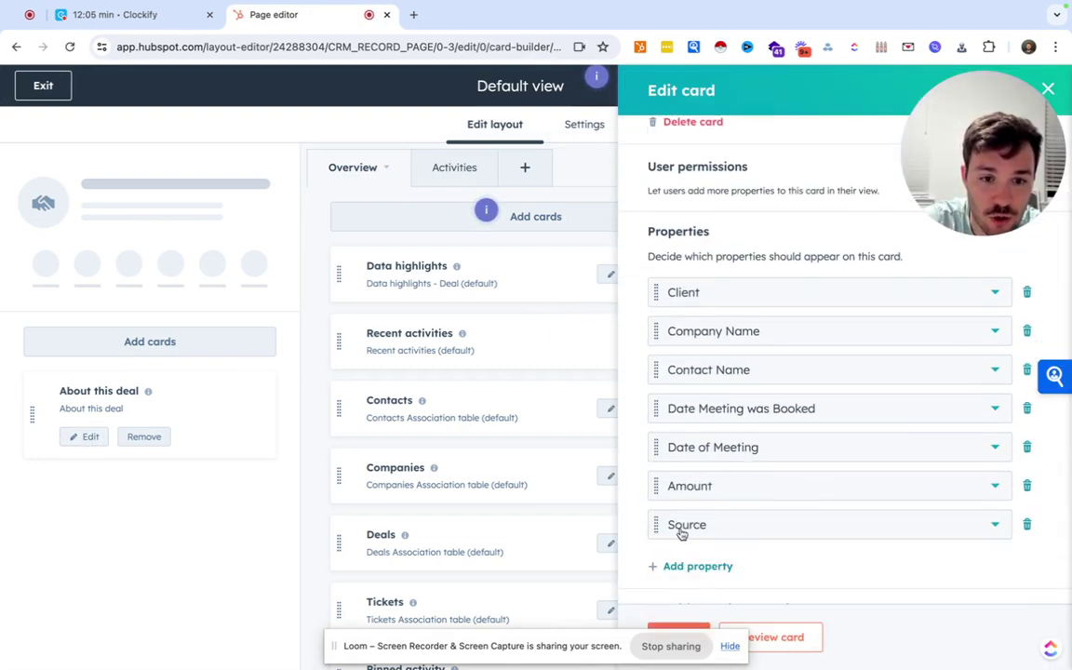
{"action": "left_click", "coordinate": [681, 530]}
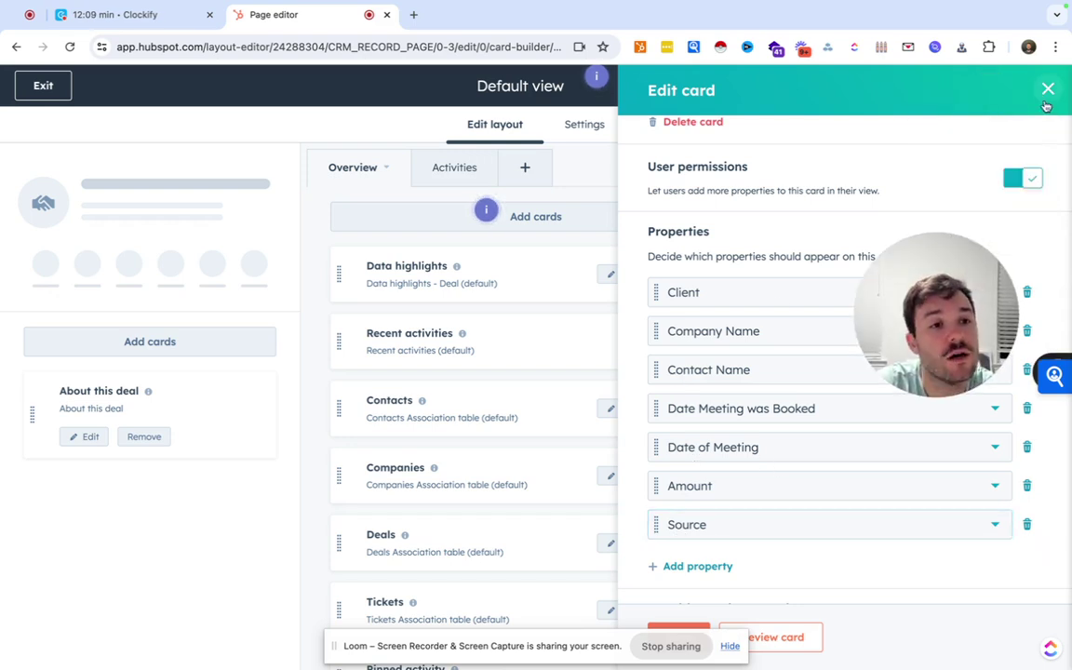
{"action": "left_click", "coordinate": [678, 626]}
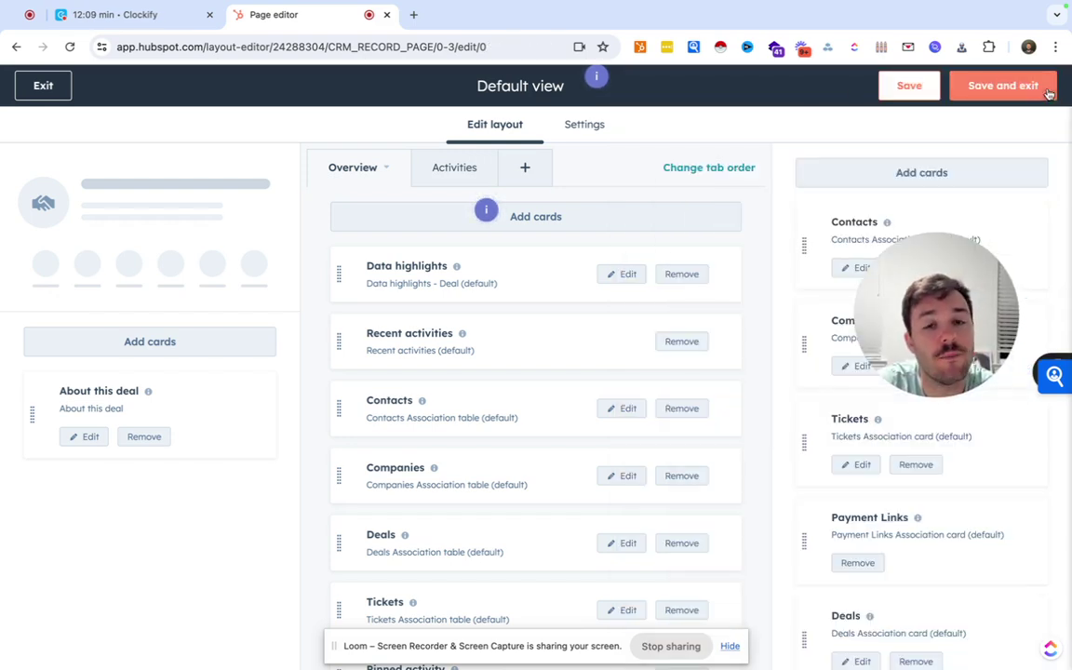
{"action": "left_click", "coordinate": [41, 87]}
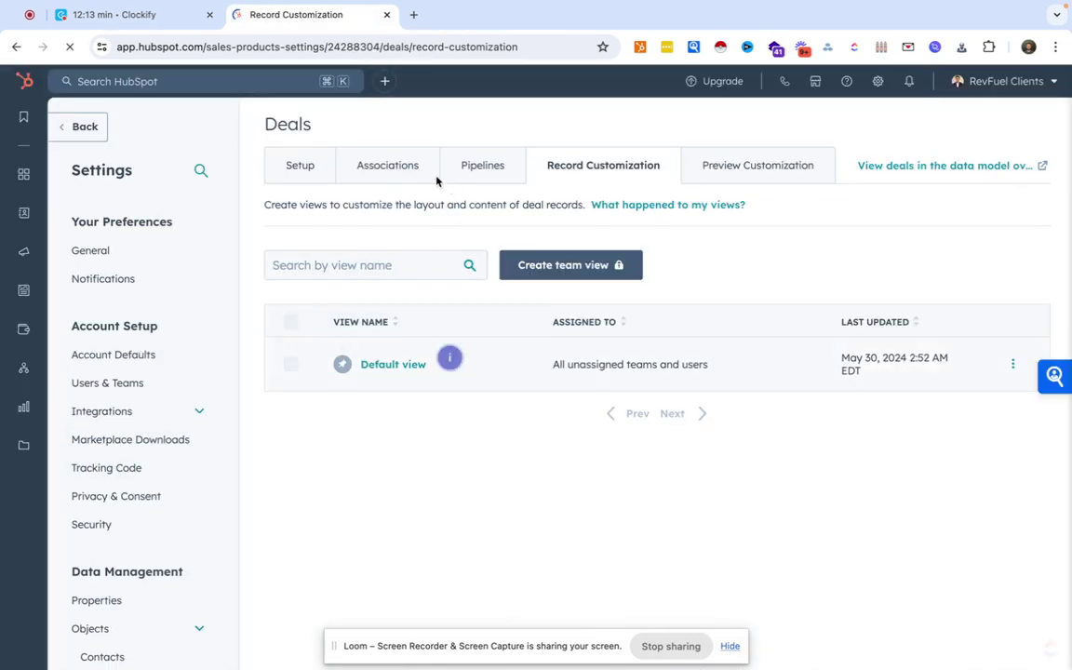
- Examine the deal settings for preview customization, general setup, associations and the Sales Pipeline stages
{"action": "scroll", "coordinate": [84, 514], "scroll_direction": "down", "scroll_amount": 3}
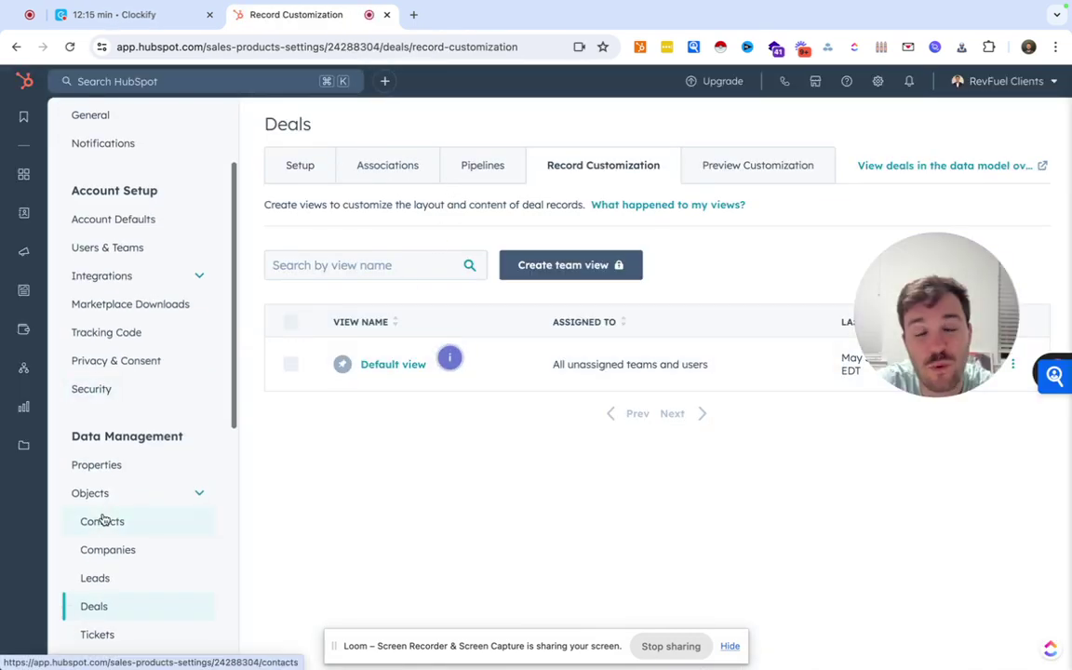
{"action": "left_click", "coordinate": [720, 167]}
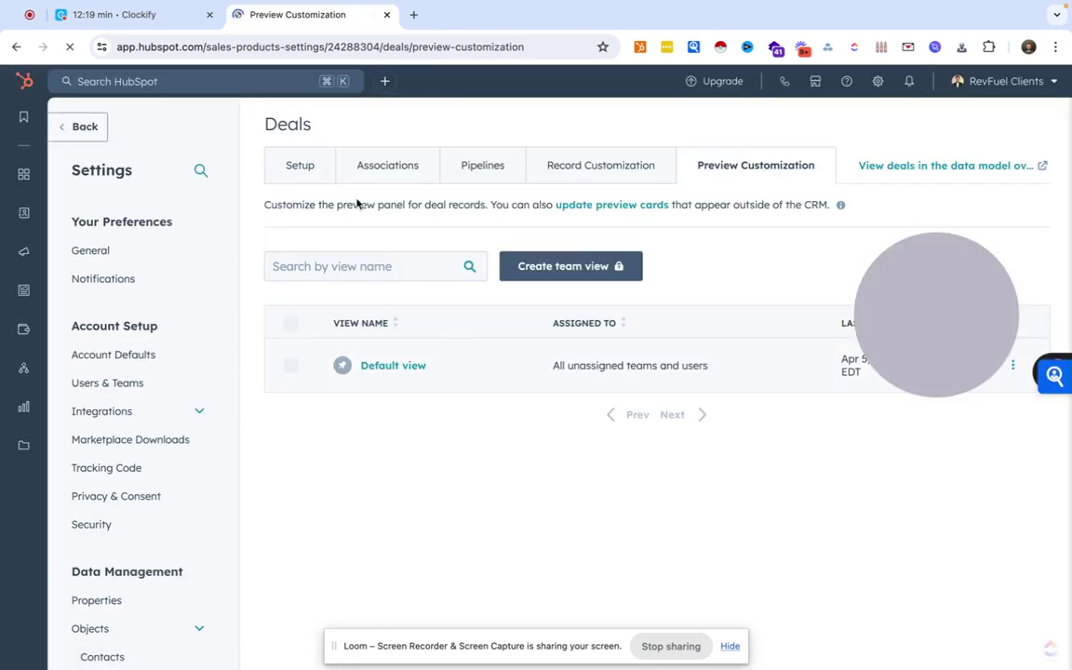
{"action": "left_click", "coordinate": [311, 173]}
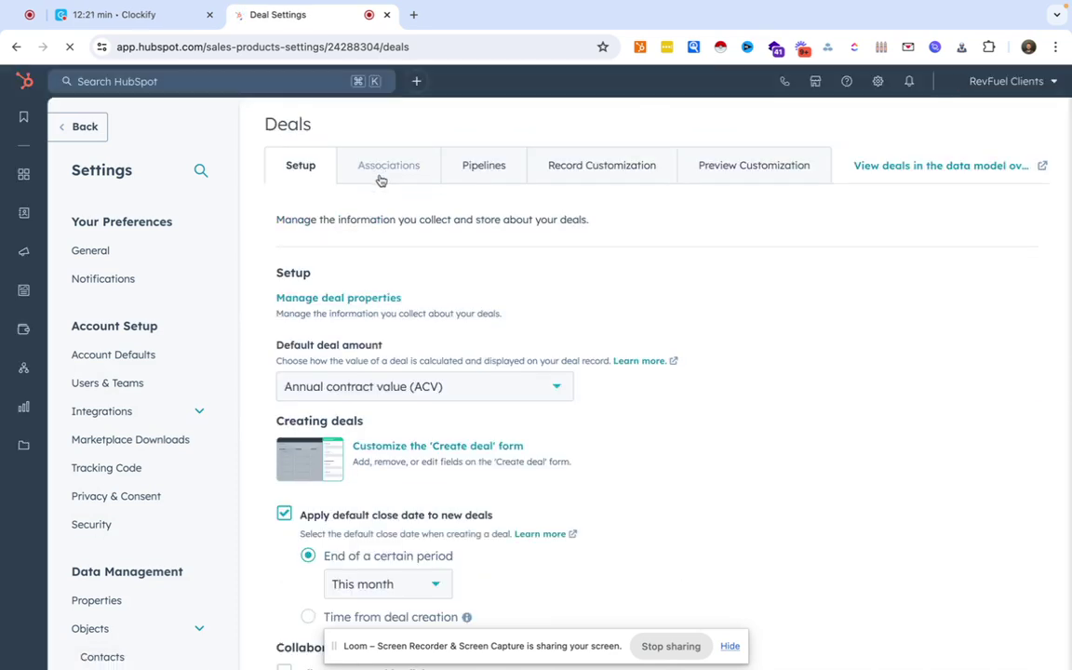
{"action": "scroll", "coordinate": [450, 437], "scroll_direction": "down", "scroll_amount": 2}
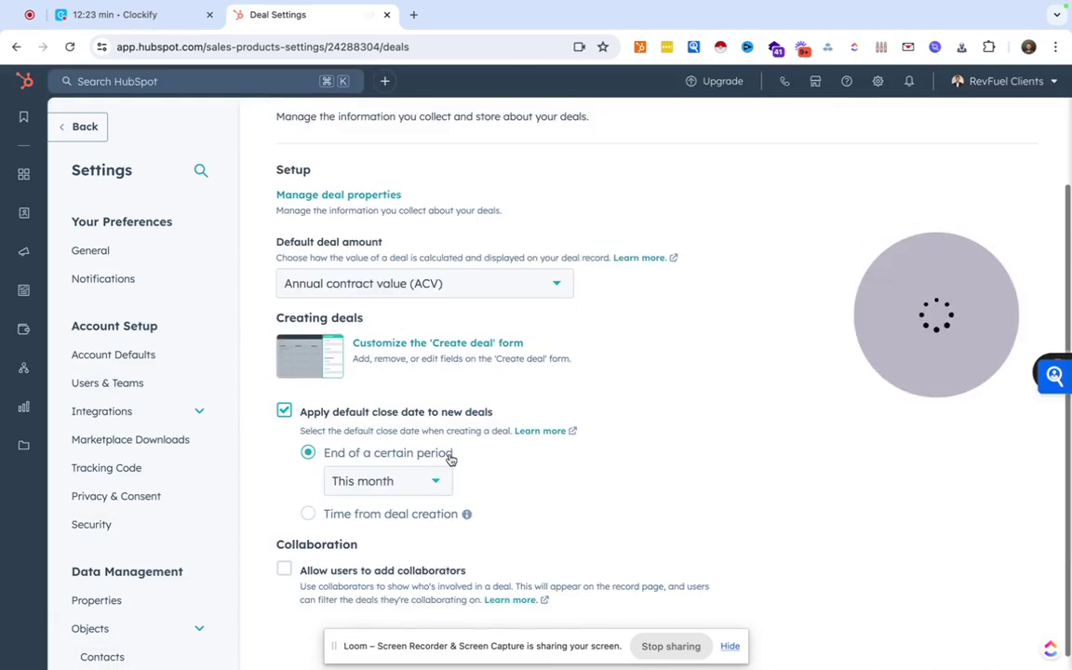
{"action": "scroll", "coordinate": [450, 458], "scroll_direction": "up", "scroll_amount": 3}
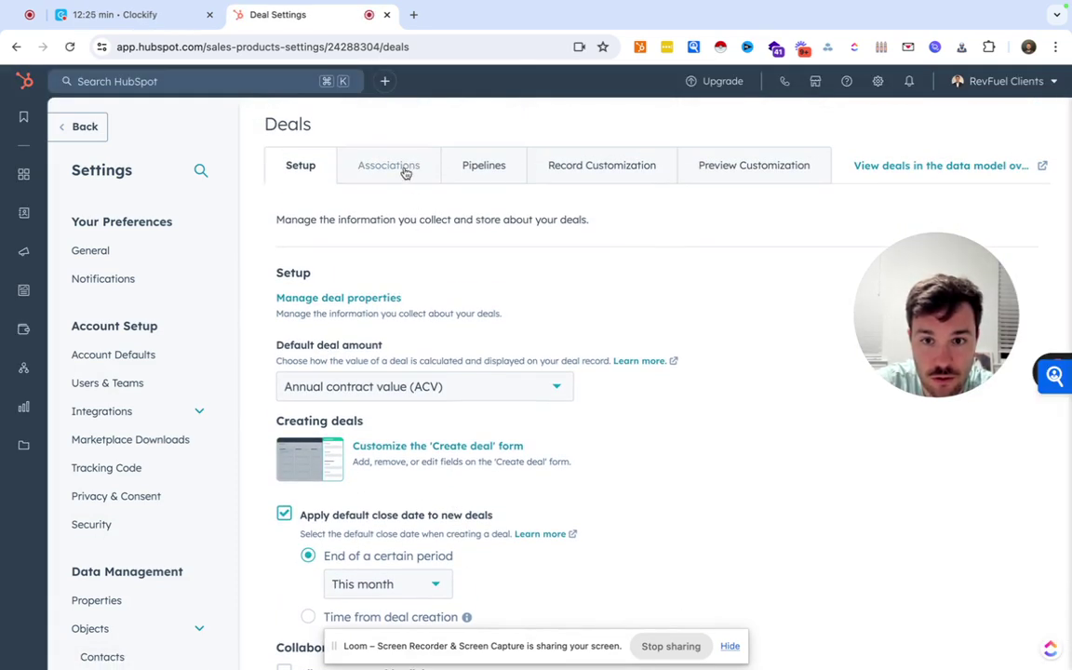
{"action": "left_click", "coordinate": [407, 171]}
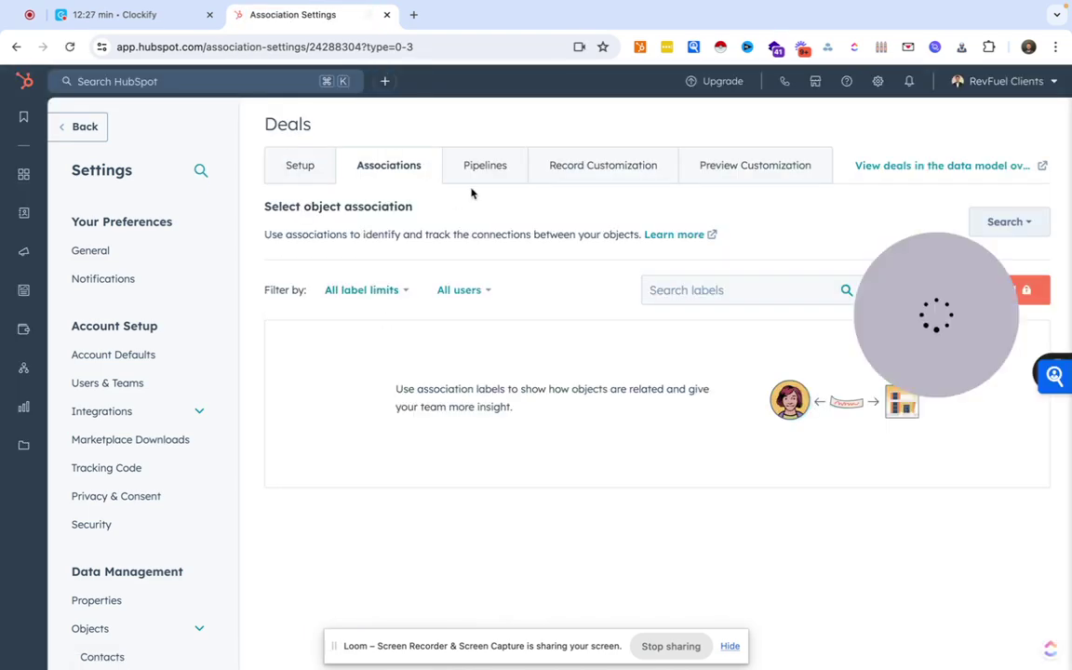
{"action": "left_click", "coordinate": [486, 166]}
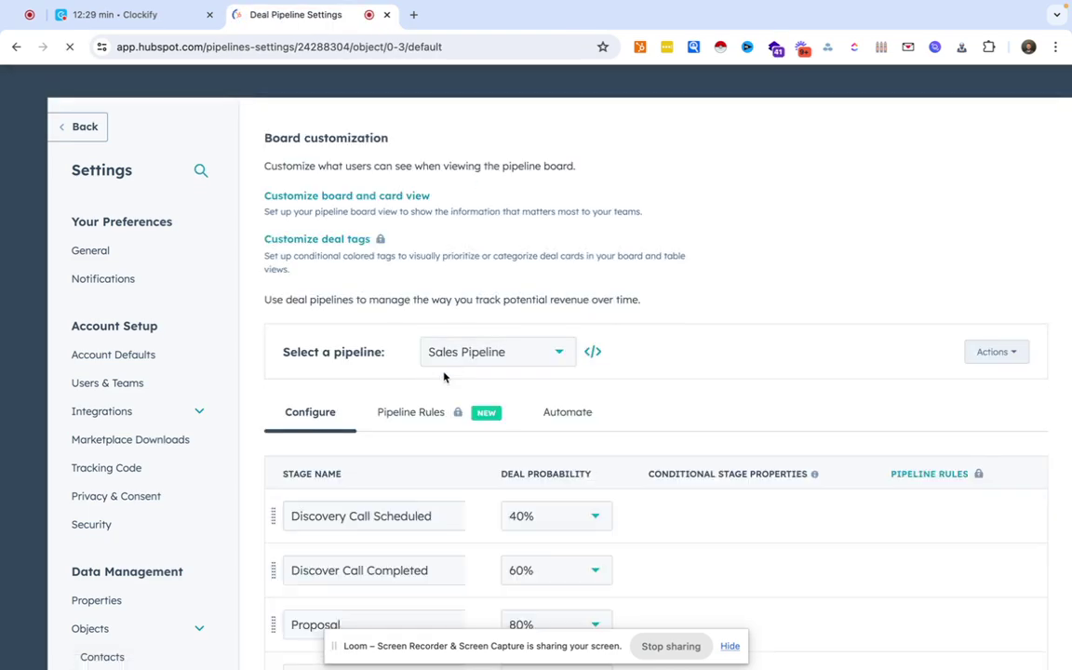
{"action": "scroll", "coordinate": [424, 453], "scroll_direction": "down", "scroll_amount": 3}
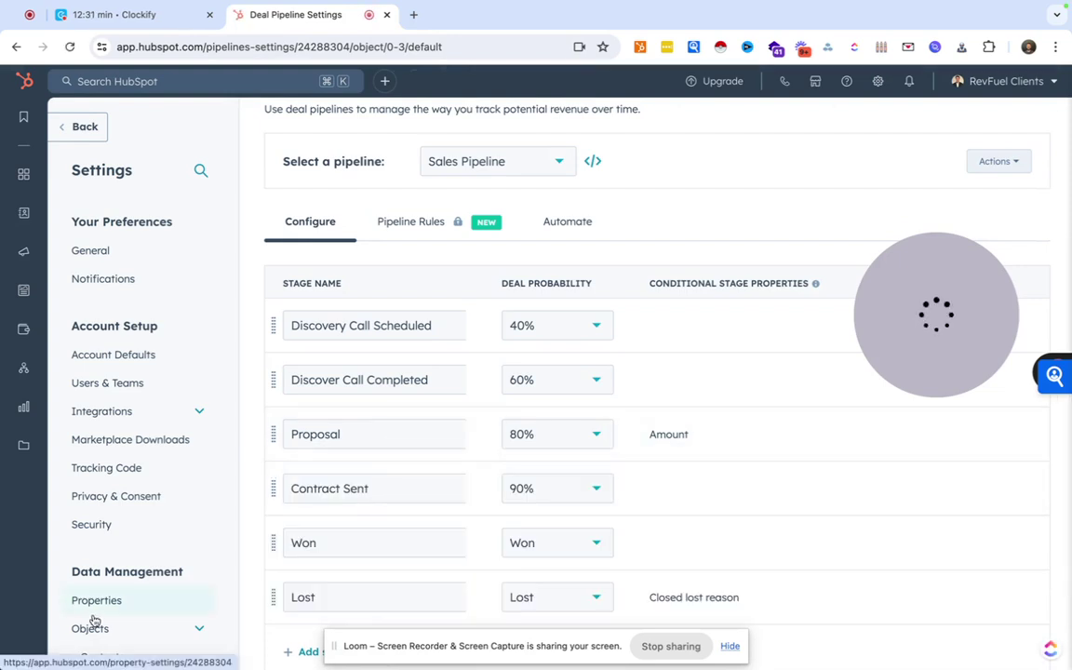
{"action": "scroll", "coordinate": [98, 619], "scroll_direction": "down", "scroll_amount": 3}
- Open the Default view under the deals' record customization and review the cards in its Overview layout
{"action": "left_click", "coordinate": [121, 632]}
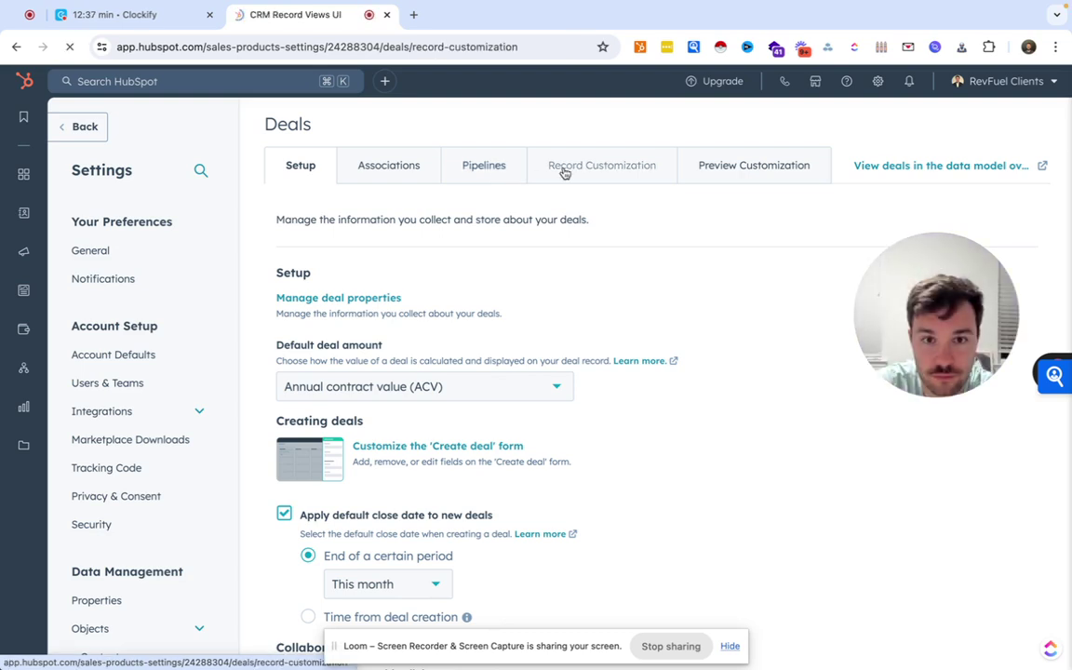
{"action": "left_click", "coordinate": [403, 368]}
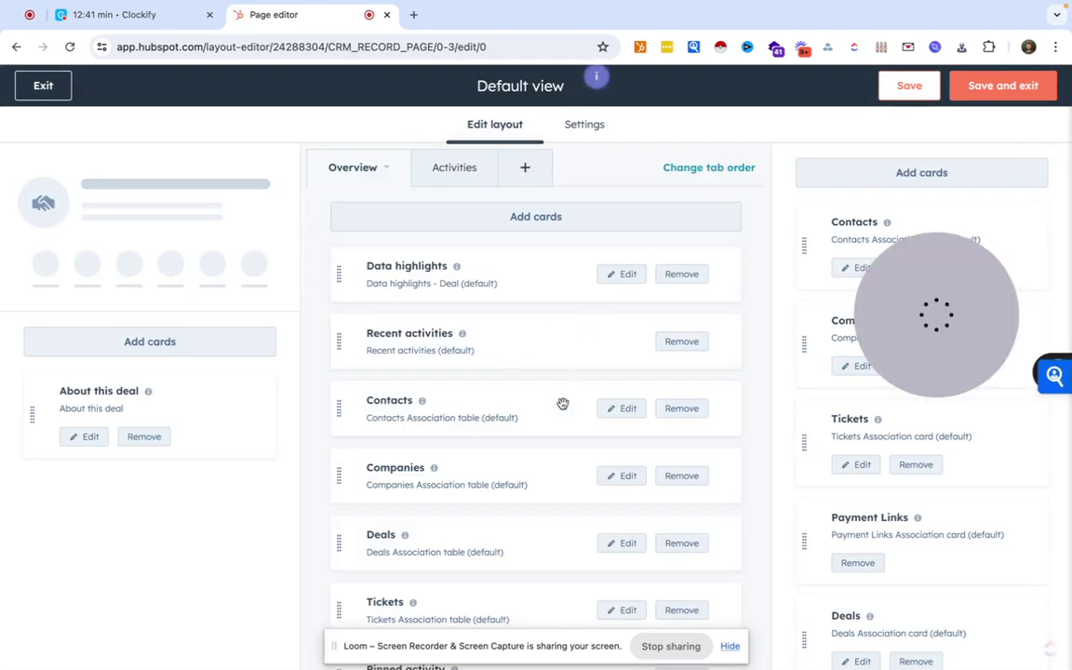
{"action": "scroll", "coordinate": [636, 361], "scroll_direction": "down", "scroll_amount": 3}
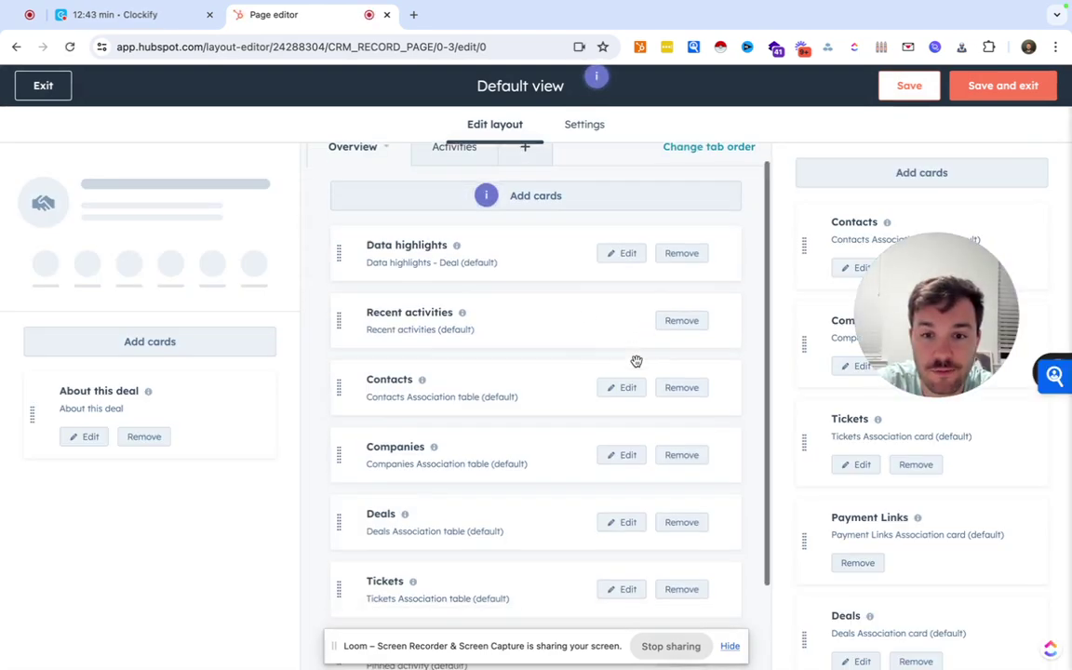
{"action": "left_click_drag", "start_coordinate": [901, 317], "coordinate": [921, 206]}
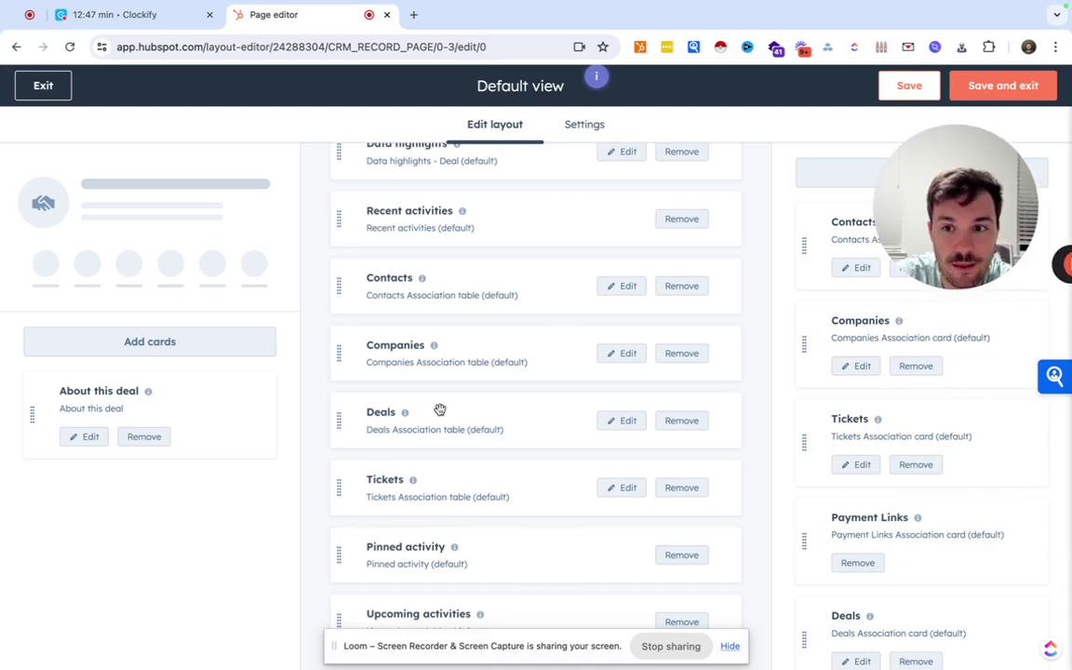
{"action": "scroll", "coordinate": [438, 410], "scroll_direction": "up", "scroll_amount": 3}
{"action": "left_click_drag", "start_coordinate": [937, 234], "coordinate": [823, 234]}
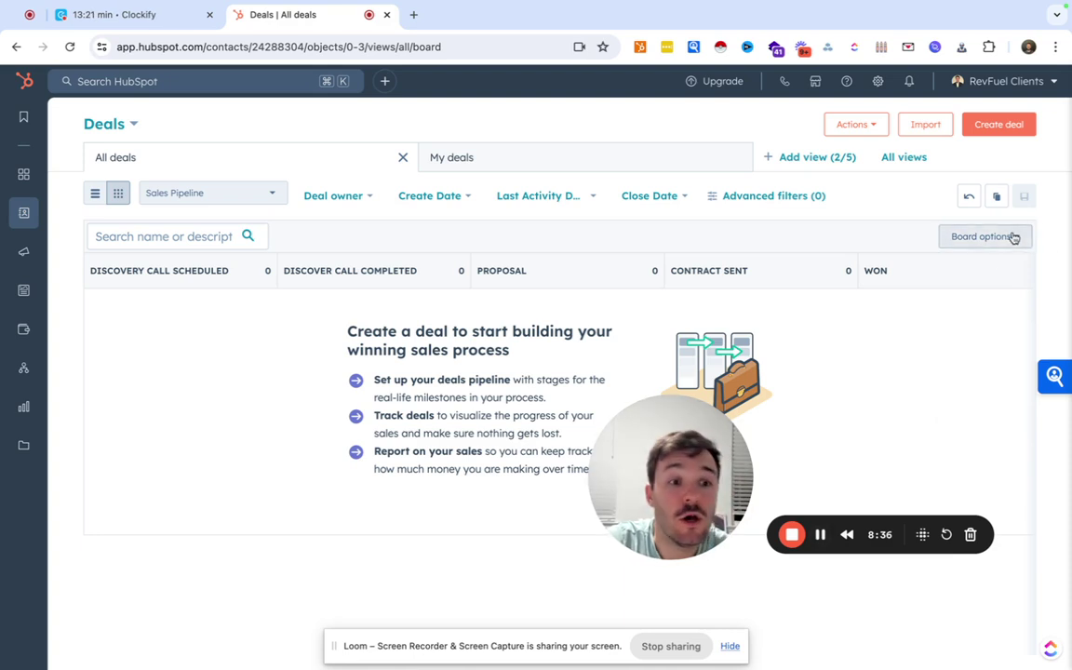
- Review the card style, deal activity, inactive card and board settings of the All deals board view, and close the editor
{"action": "left_click", "coordinate": [1013, 237]}
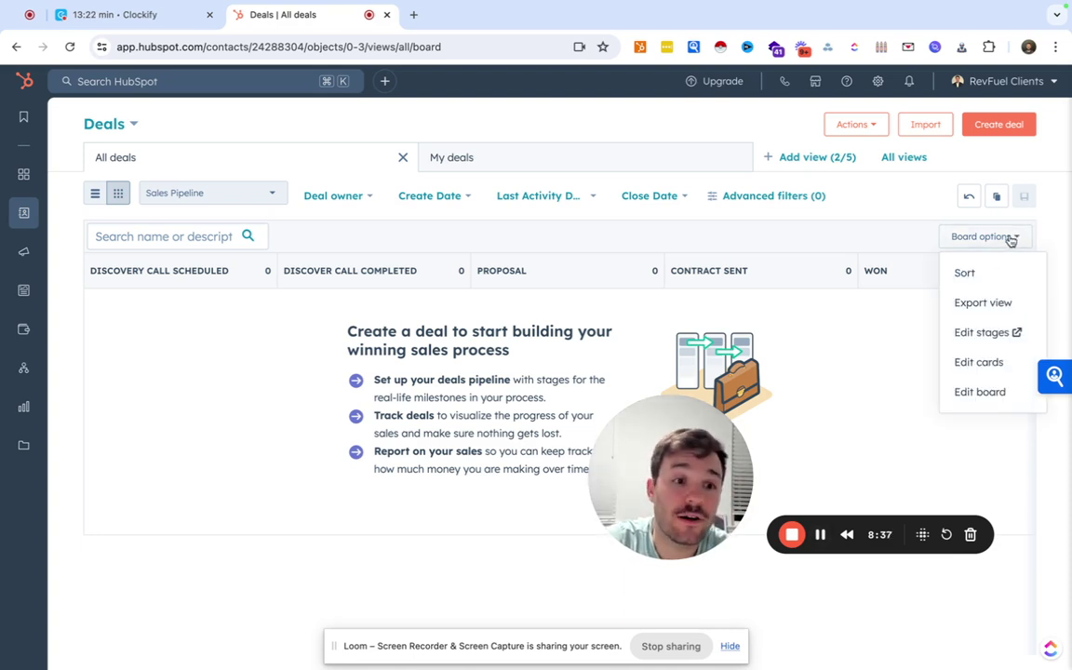
{"action": "left_click", "coordinate": [990, 363]}
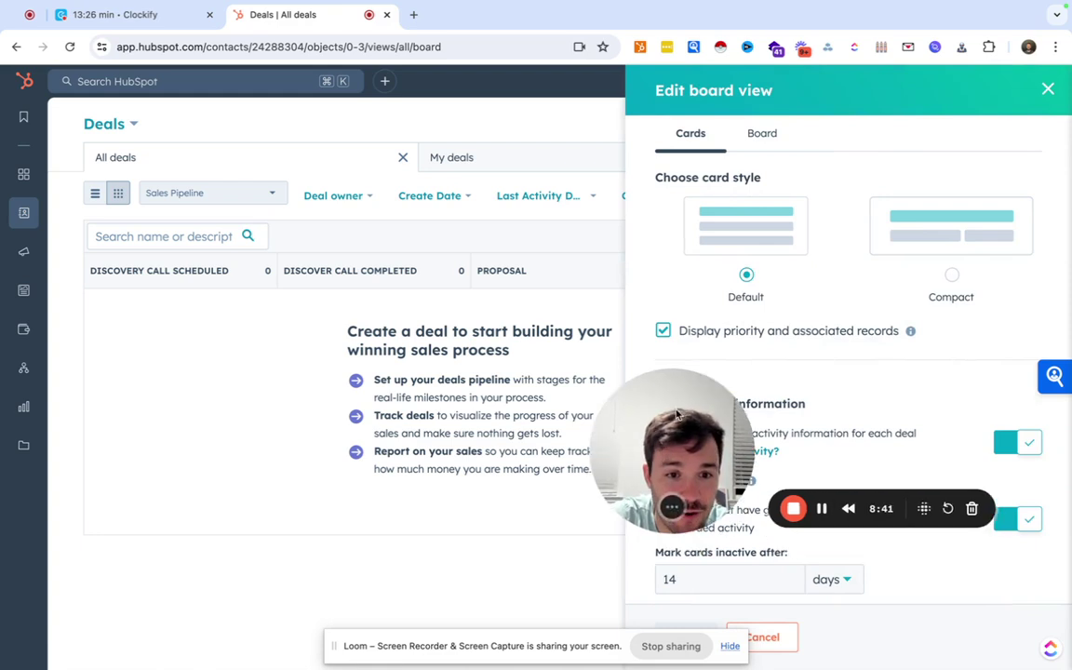
{"action": "left_click_drag", "start_coordinate": [678, 414], "coordinate": [845, 139]}
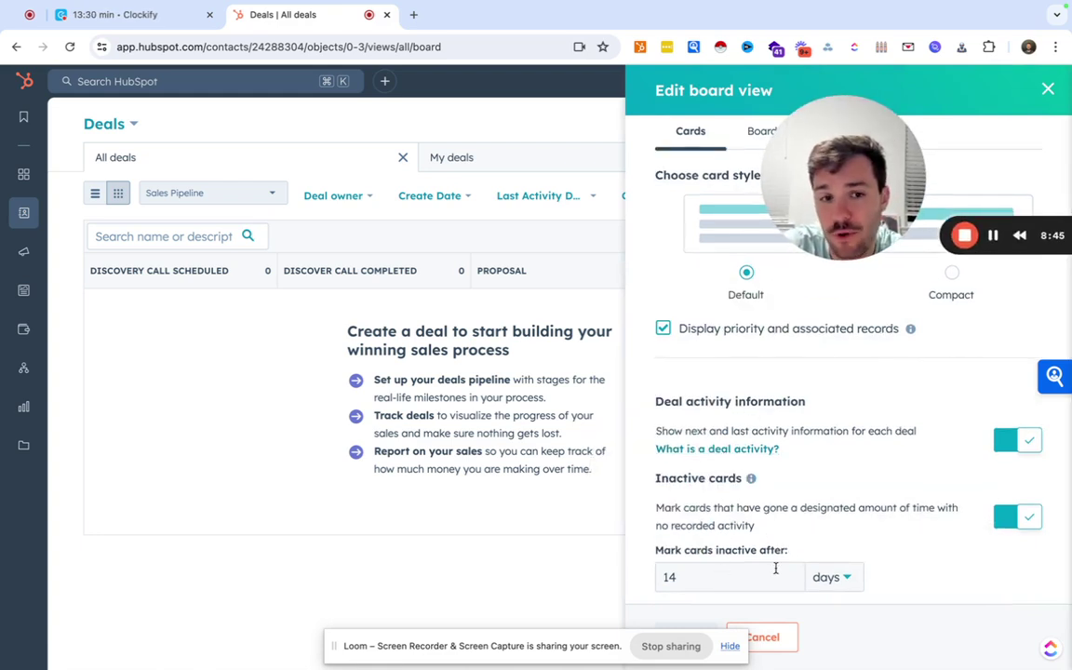
{"action": "left_click_drag", "start_coordinate": [842, 177], "coordinate": [926, 151]}
{"action": "left_click", "coordinate": [765, 135]}
{"action": "left_click", "coordinate": [693, 134]}
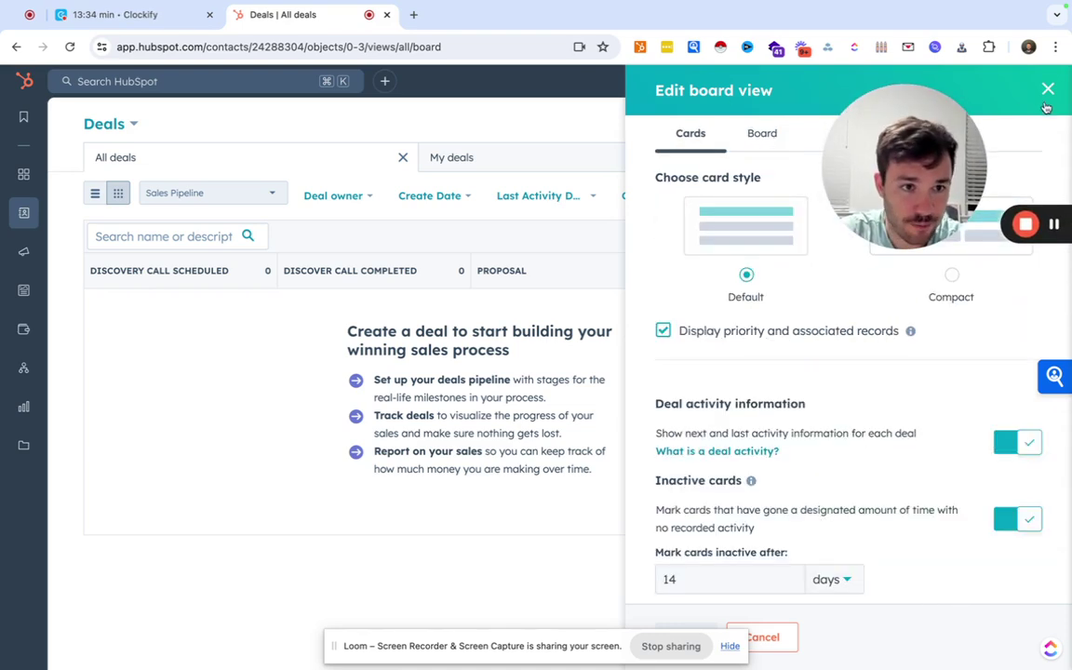
{"action": "left_click", "coordinate": [1048, 90]}
{"action": "left_click_drag", "start_coordinate": [933, 192], "coordinate": [683, 512]}
{"action": "left_click", "coordinate": [985, 236]}
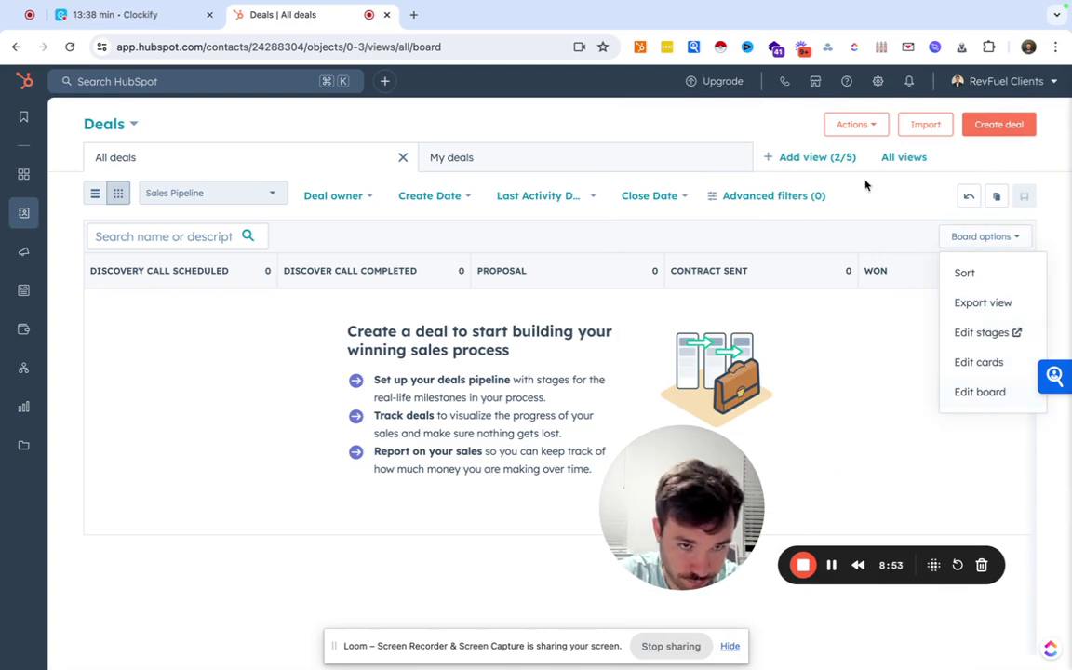
{"action": "left_click_drag", "start_coordinate": [615, 515], "coordinate": [758, 352]}
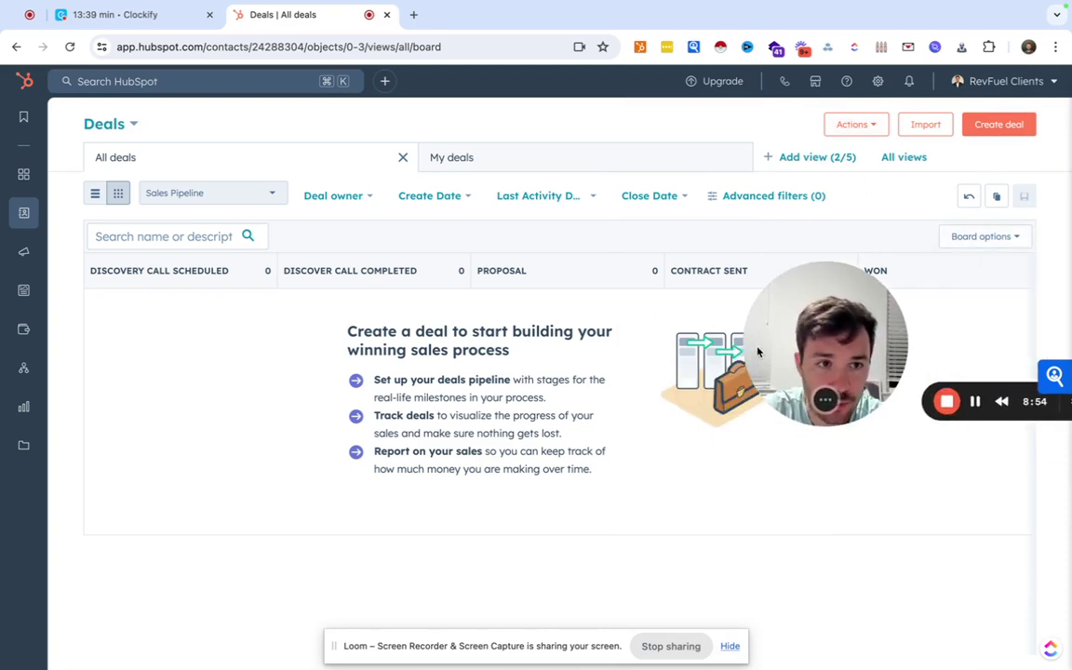
- Create a deal named TEST in the Discovery Call Scheduled stage of the Sales Pipeline, skipping the guided pipeline setup
{"action": "left_click", "coordinate": [1018, 131]}
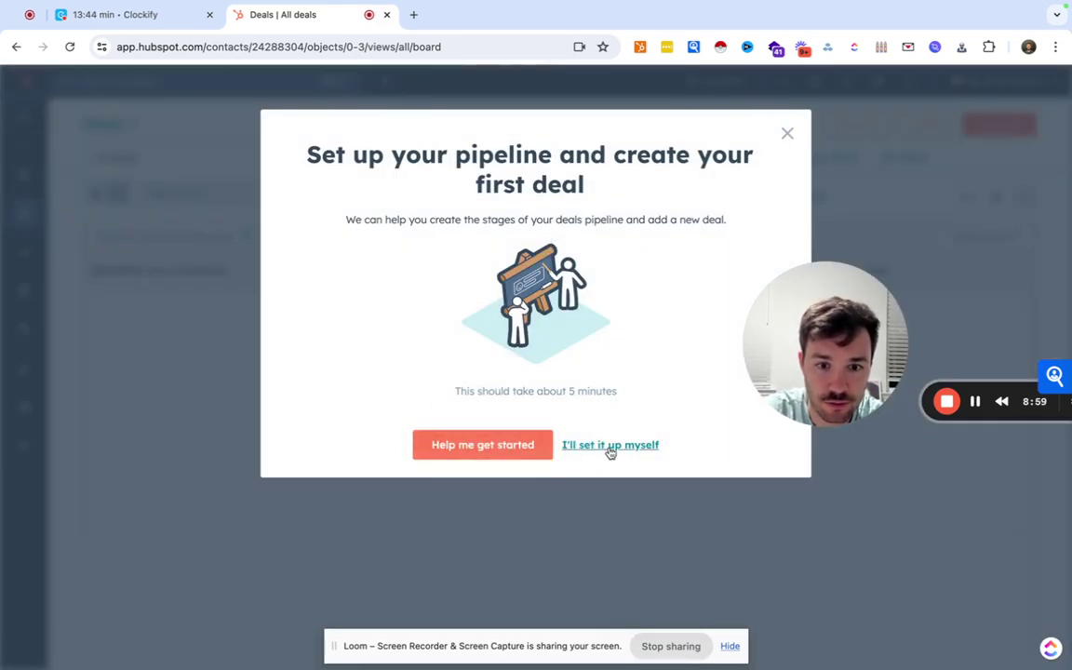
{"action": "left_click", "coordinate": [609, 447]}
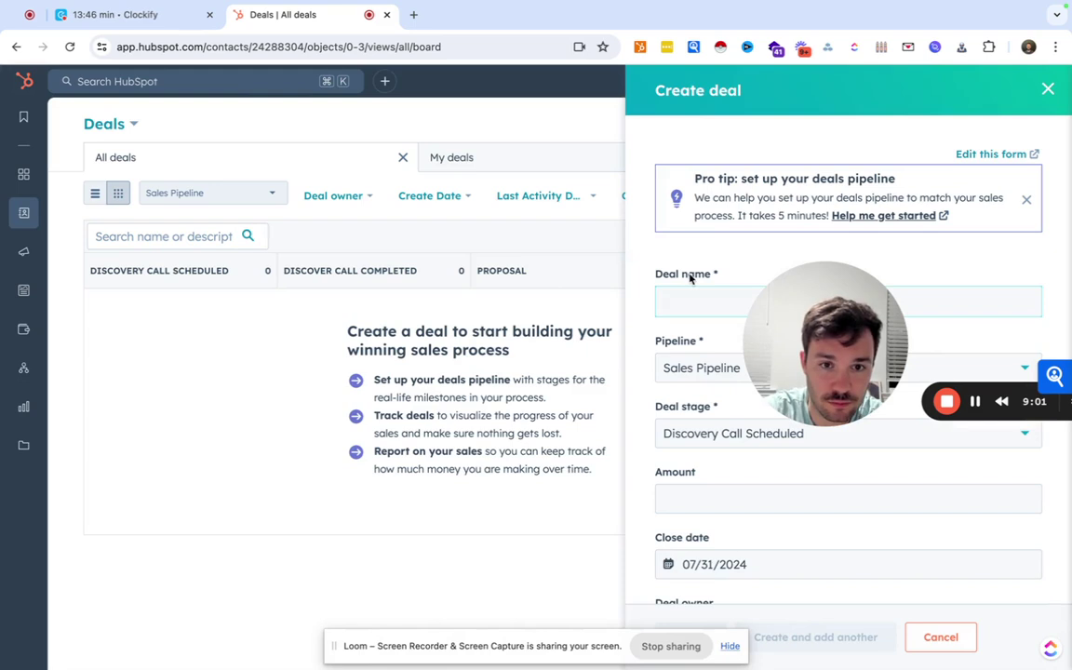
{"action": "type", "text": "TEST"}
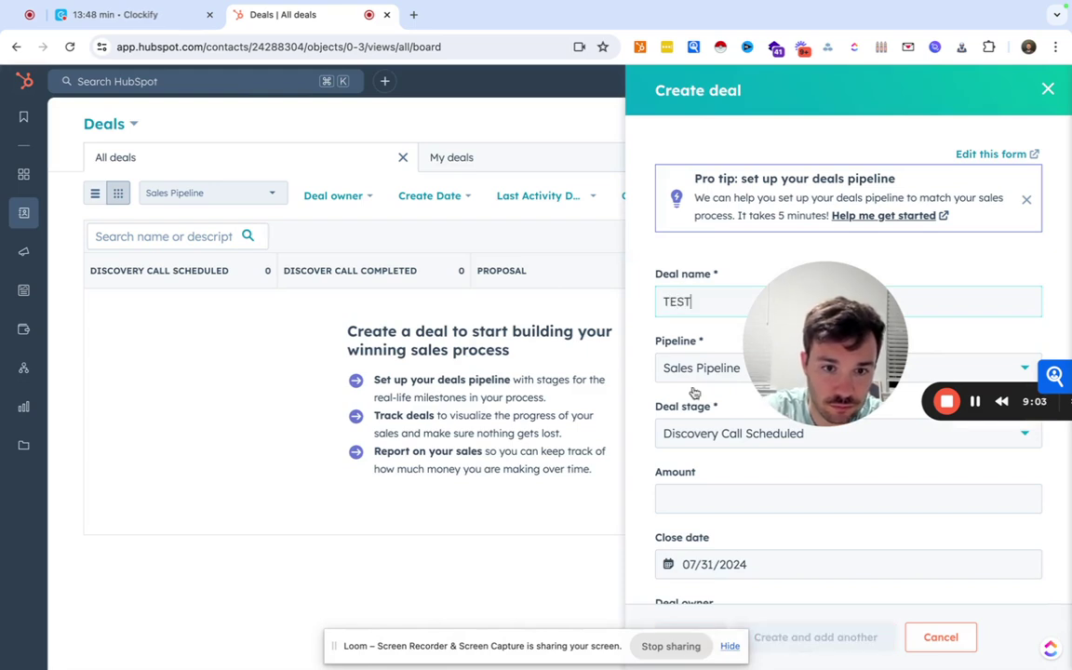
{"action": "scroll", "coordinate": [693, 392], "scroll_direction": "down", "scroll_amount": 5}
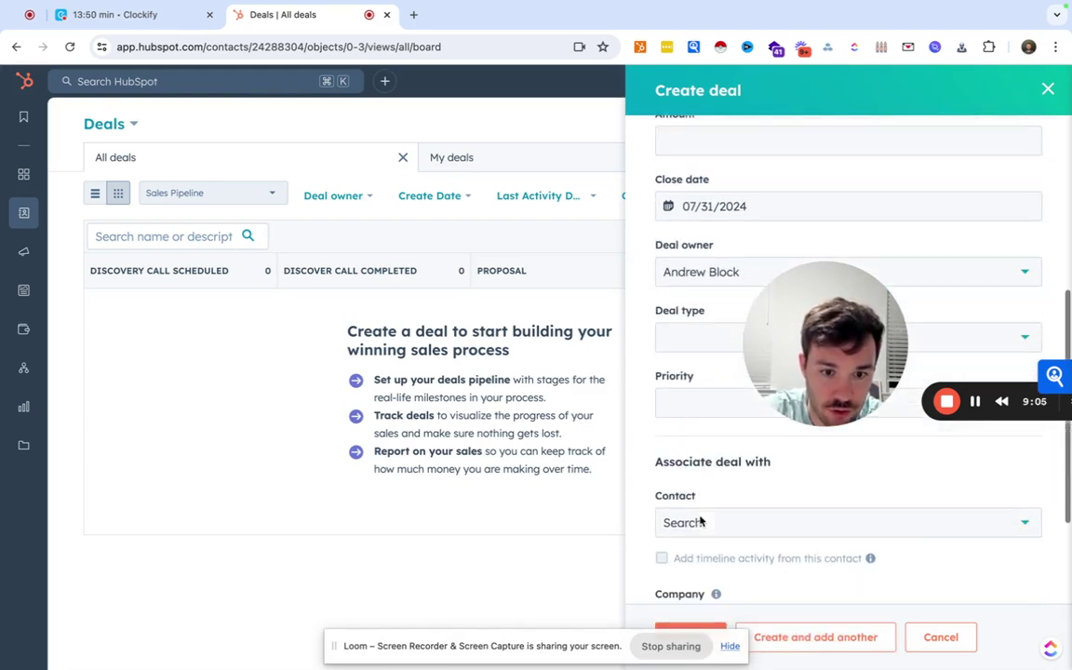
{"action": "scroll", "coordinate": [700, 521], "scroll_direction": "down", "scroll_amount": 3}
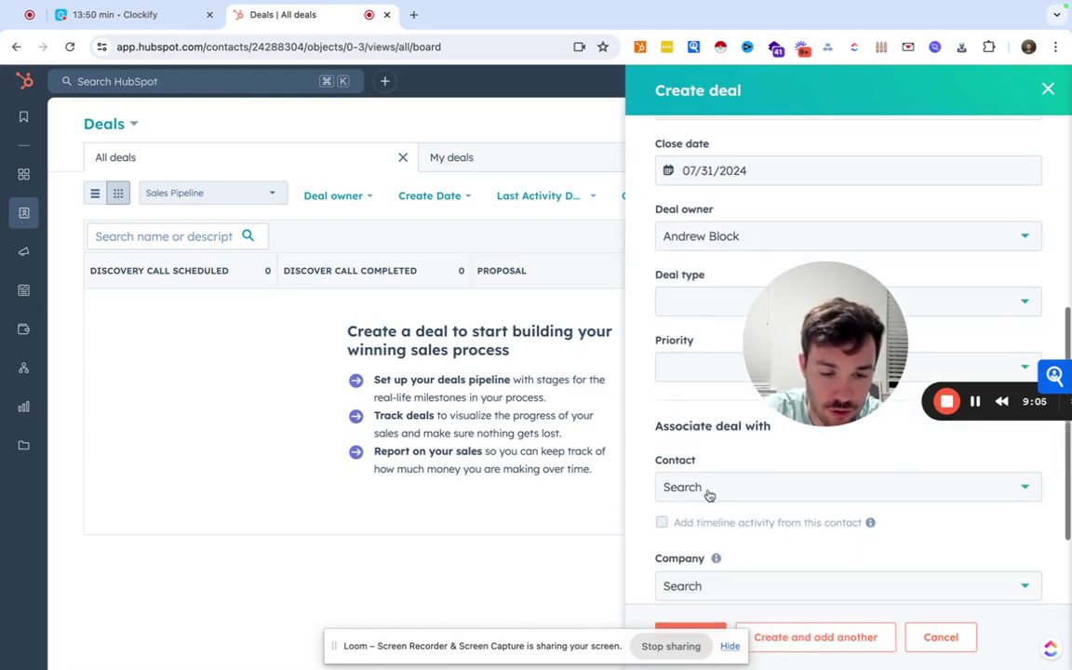
{"action": "left_click", "coordinate": [689, 630]}
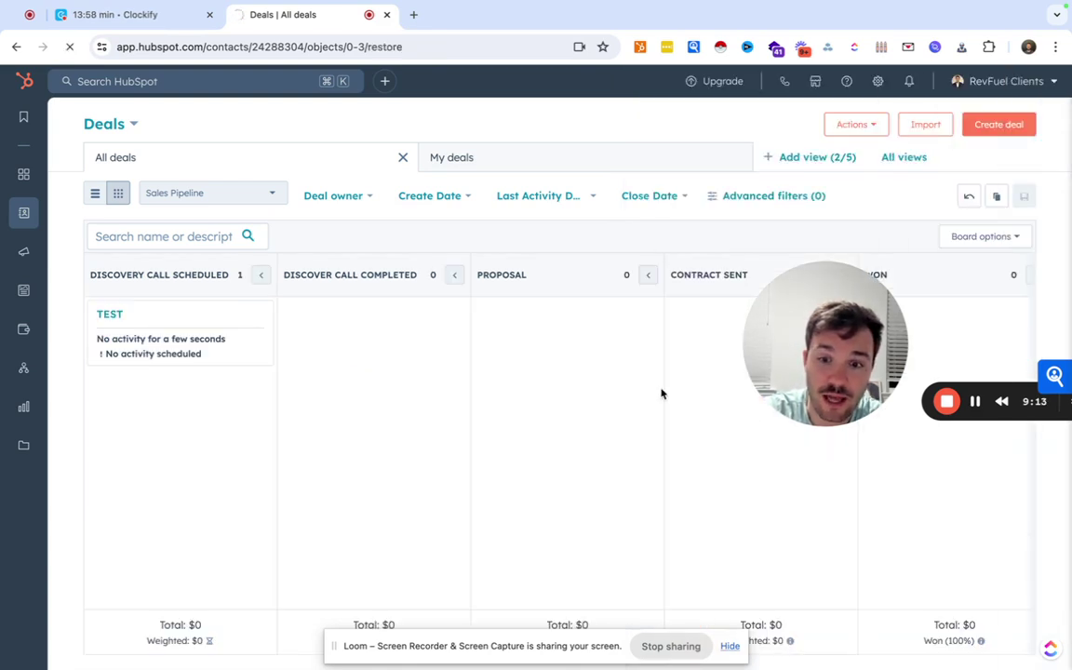
- Open the TEST deal record to view its layout, and return to the deals board
{"action": "left_click", "coordinate": [149, 349]}
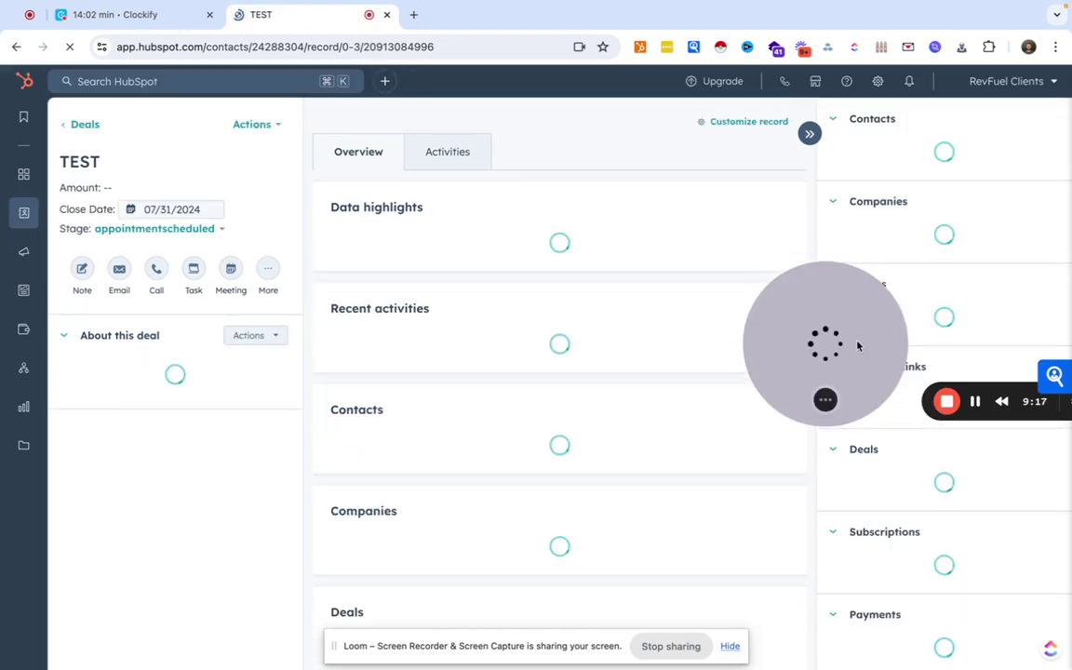
{"action": "left_click_drag", "start_coordinate": [857, 303], "coordinate": [893, 115]}
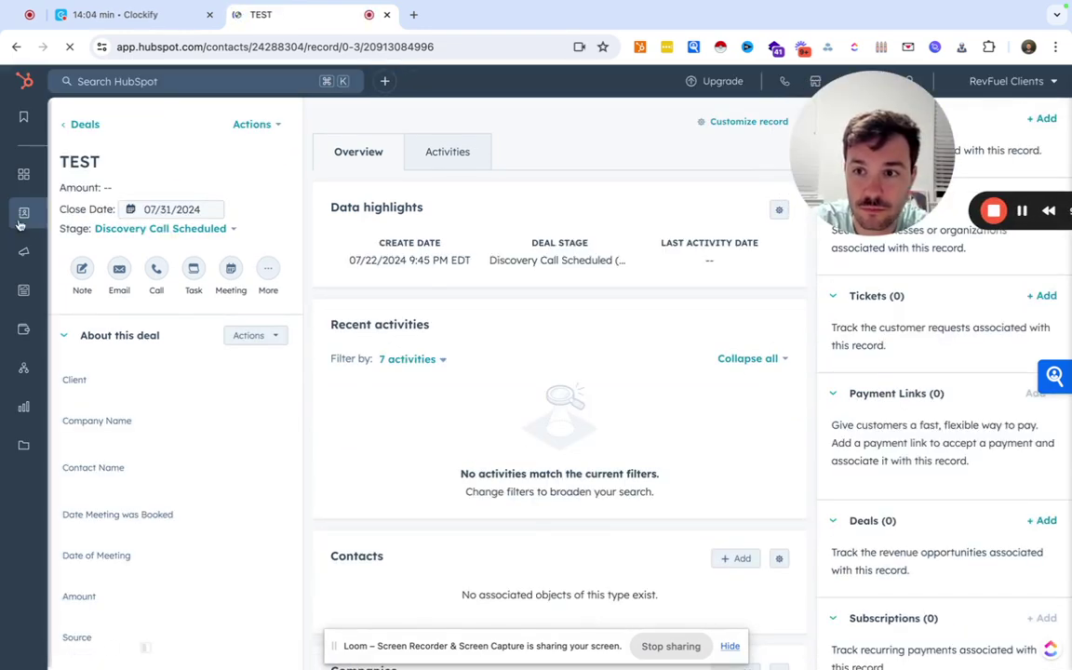
{"action": "mouse_move", "coordinate": [35, 219]}
{"action": "left_click", "coordinate": [236, 199]}
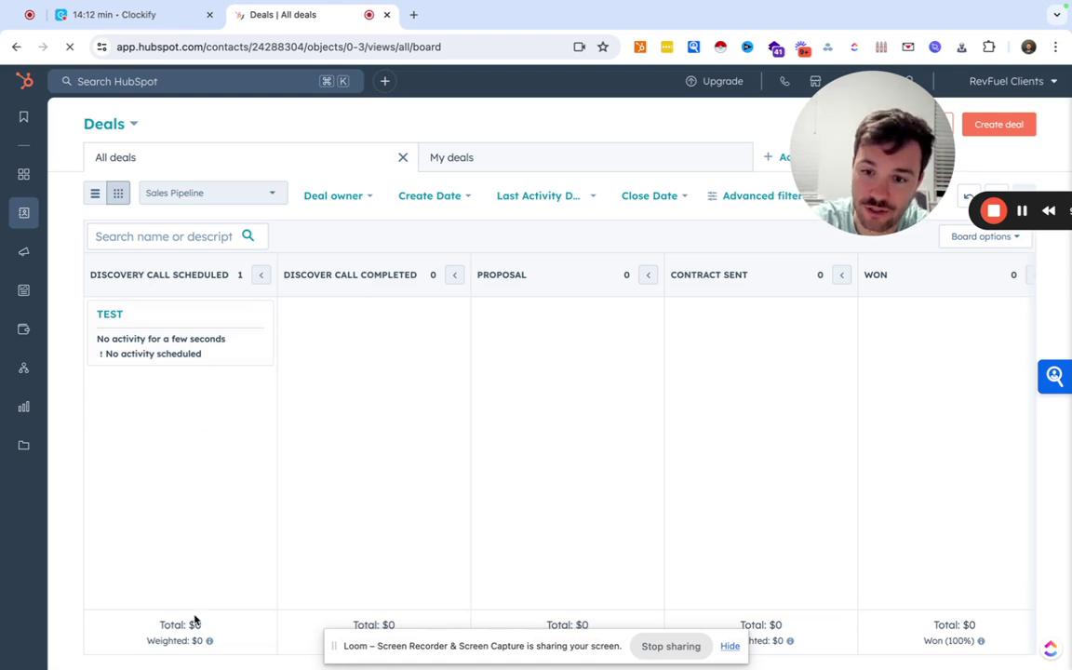
- Set the TEST deal's amount to 3000 in its About this deal card and save the record
{"action": "left_click", "coordinate": [108, 314]}
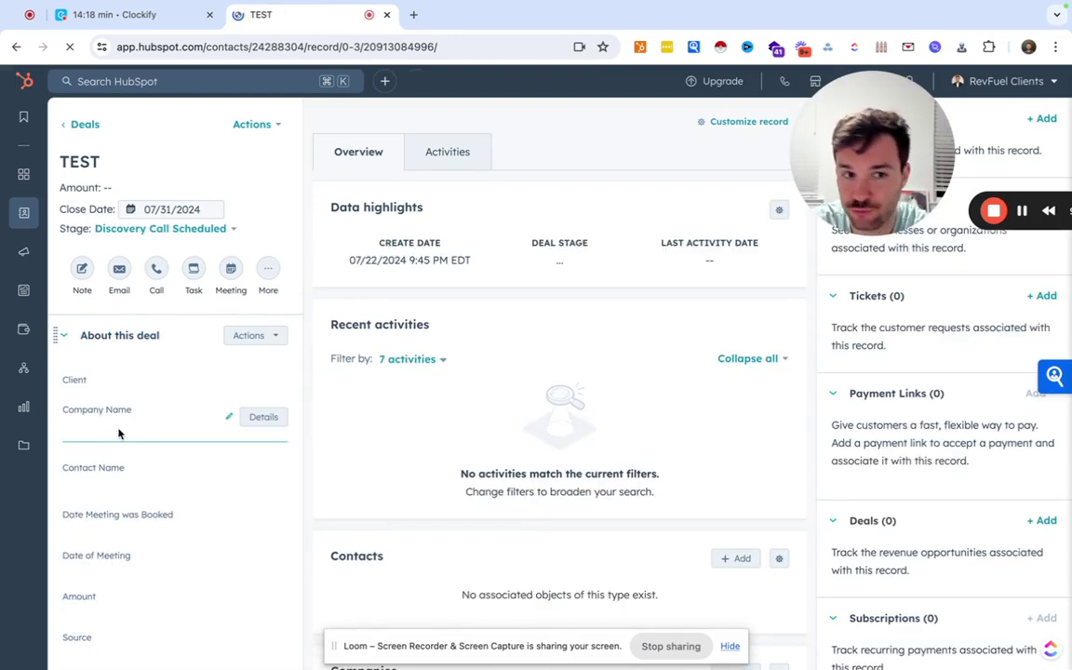
{"action": "scroll", "coordinate": [113, 521], "scroll_direction": "down", "scroll_amount": 1}
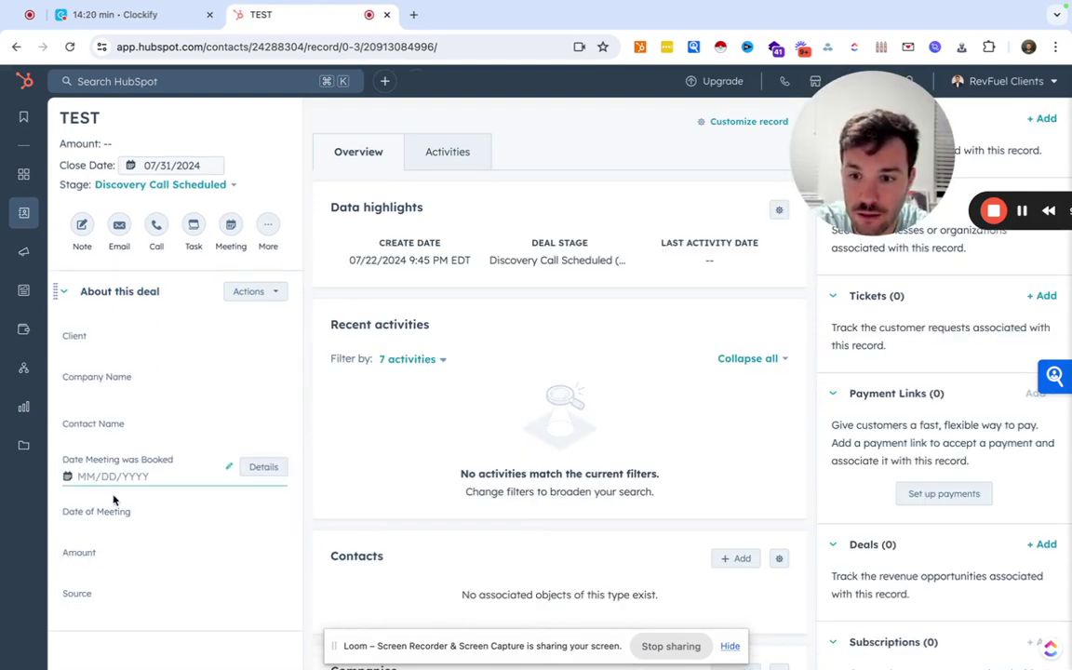
{"action": "left_click", "coordinate": [112, 556]}
{"action": "type", "text": "3000"}
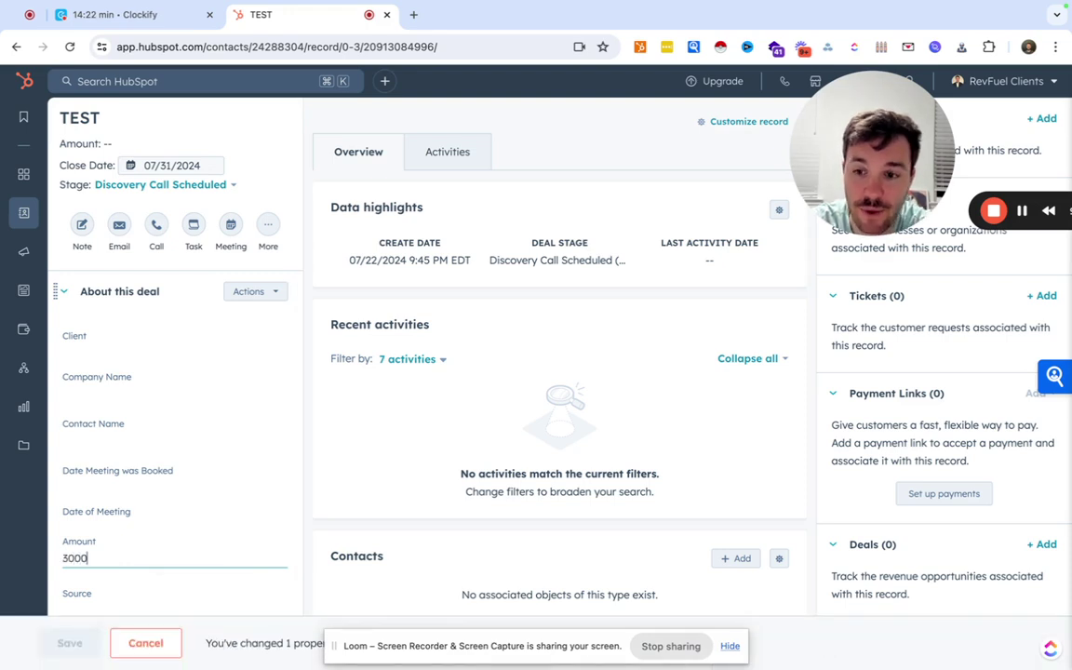
{"action": "left_click", "coordinate": [69, 645]}
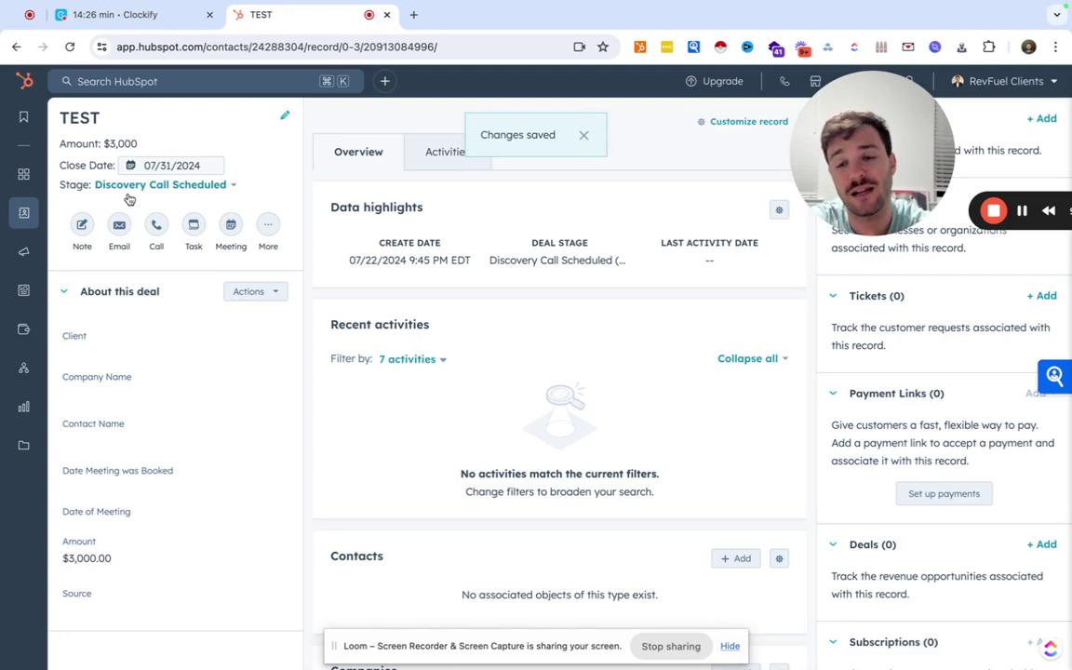
- Set the TEST deal's close date to 08/22/2024
{"action": "left_click", "coordinate": [193, 166]}
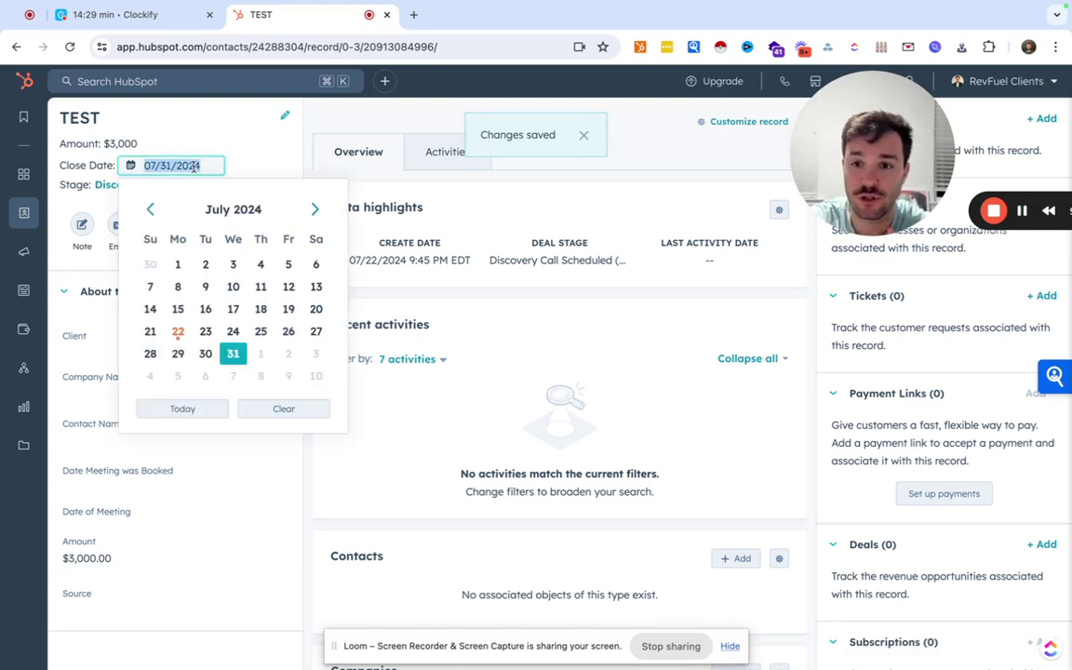
{"action": "left_click", "coordinate": [314, 210]}
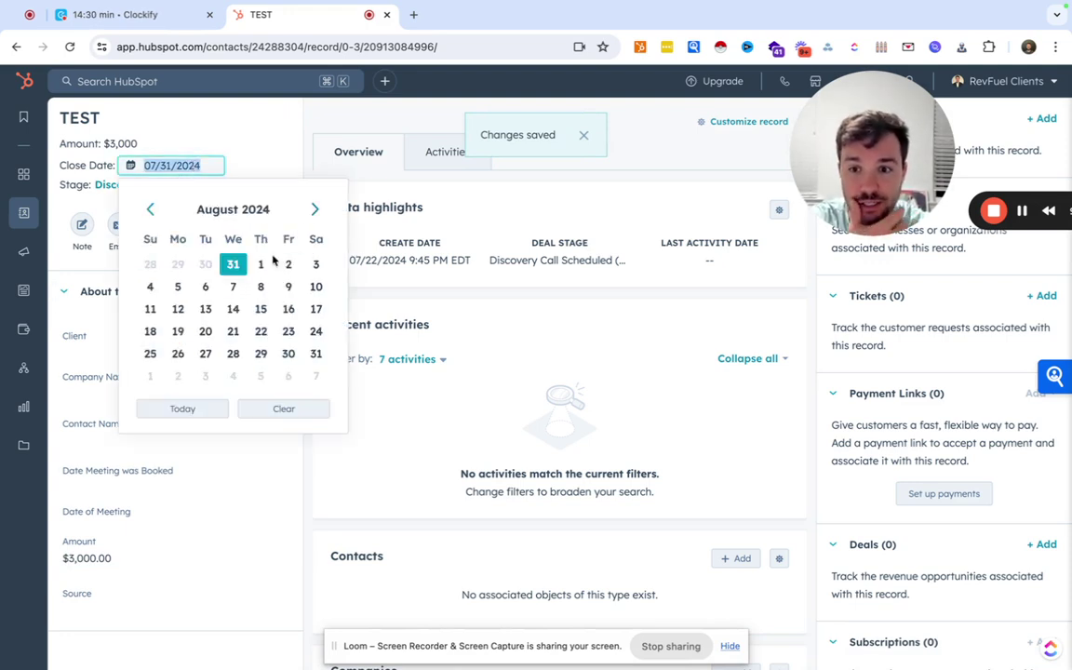
{"action": "left_click", "coordinate": [265, 332]}
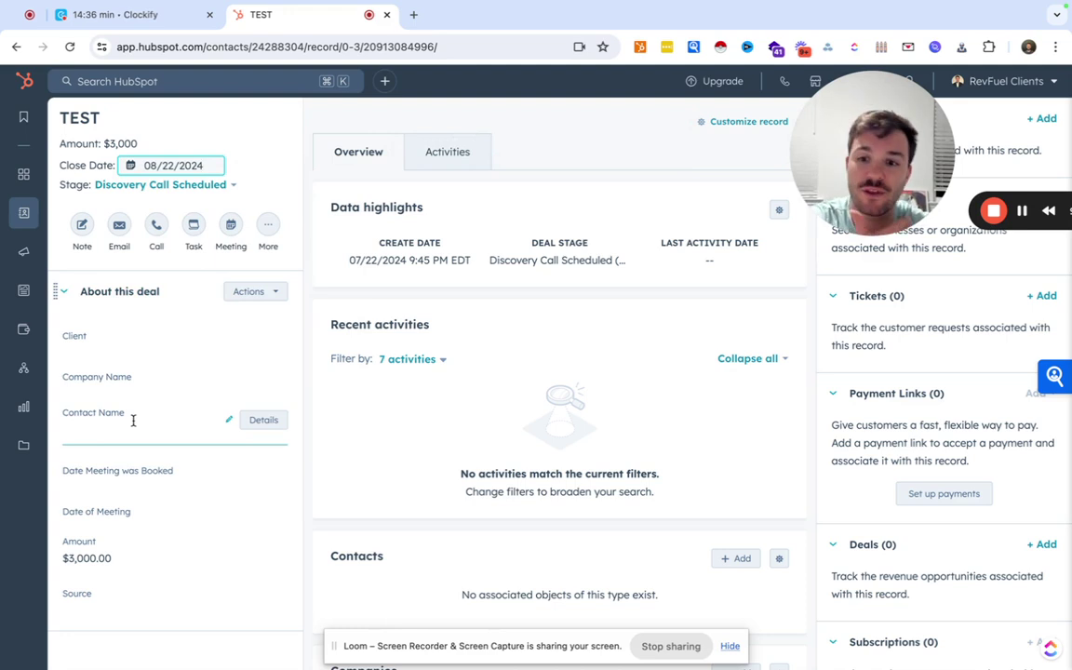
- Return to the deals board and review the Sales Pipeline stages from Discovery Call Scheduled through Lost
{"action": "scroll", "coordinate": [144, 503], "scroll_direction": "up", "scroll_amount": 1}
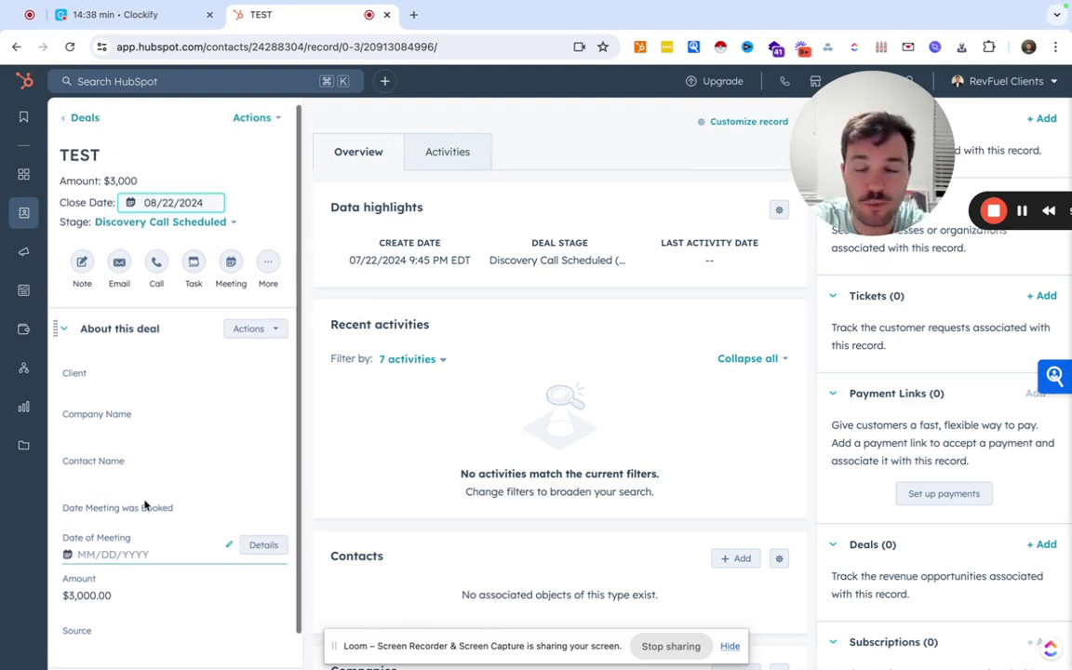
{"action": "left_click", "coordinate": [84, 122]}
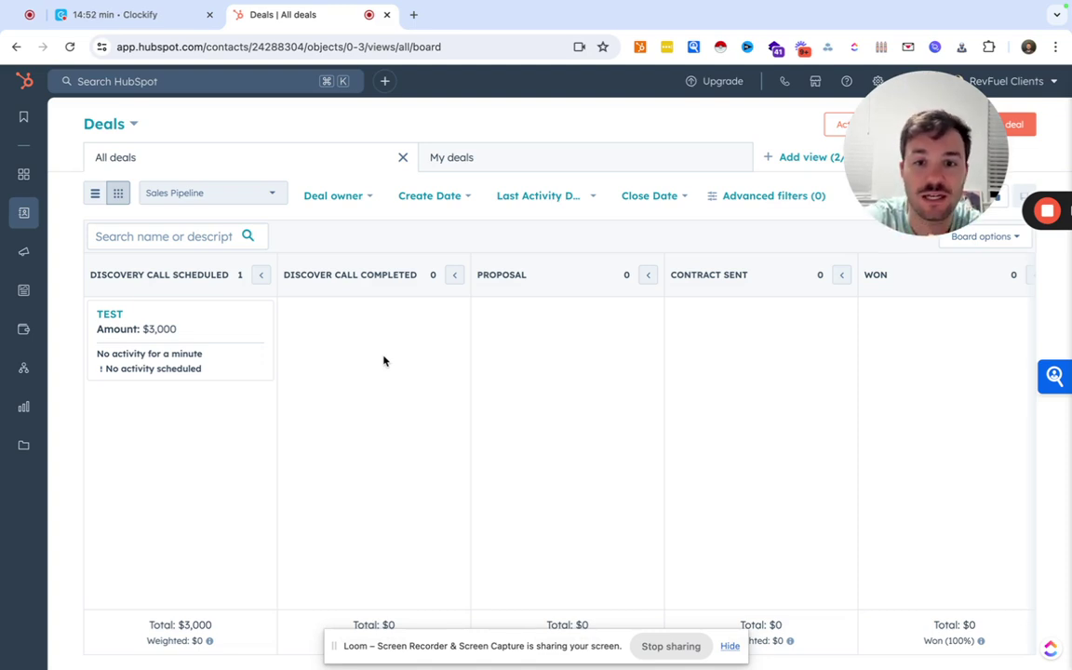
{"action": "scroll", "coordinate": [507, 384], "scroll_direction": "right", "scroll_amount": 5}
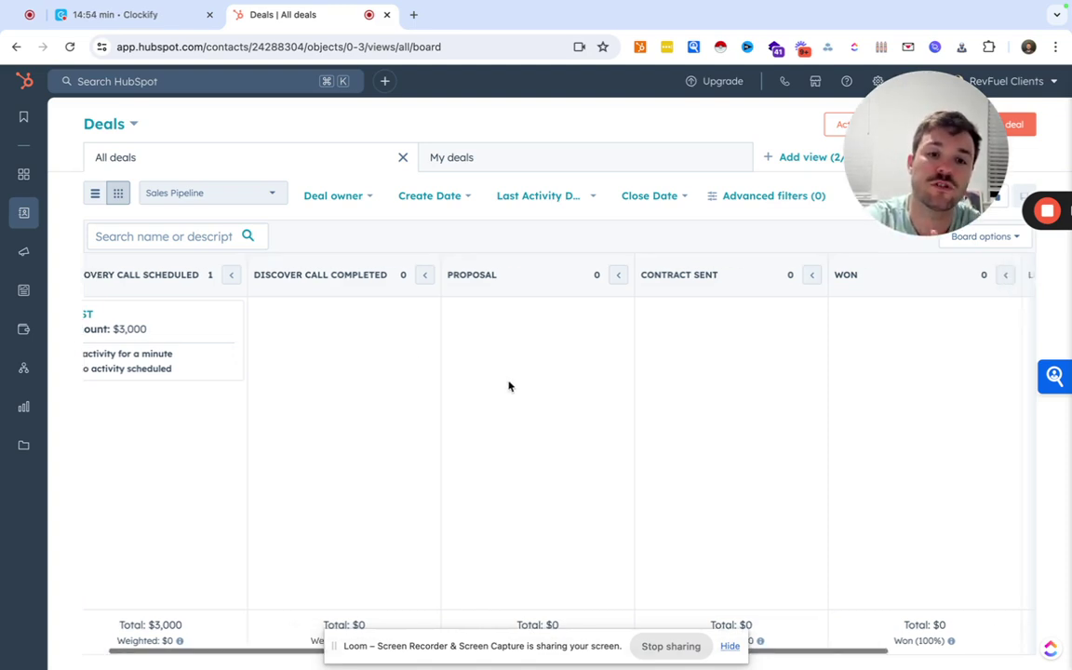
{"action": "mouse_move", "coordinate": [914, 205]}
{"action": "left_mouse_down"}
{"action": "mouse_move", "coordinate": [864, 367]}
{"action": "mouse_move", "coordinate": [908, 205]}
{"action": "left_mouse_up"}
{"action": "scroll", "coordinate": [732, 373], "scroll_direction": "left", "scroll_amount": 5}
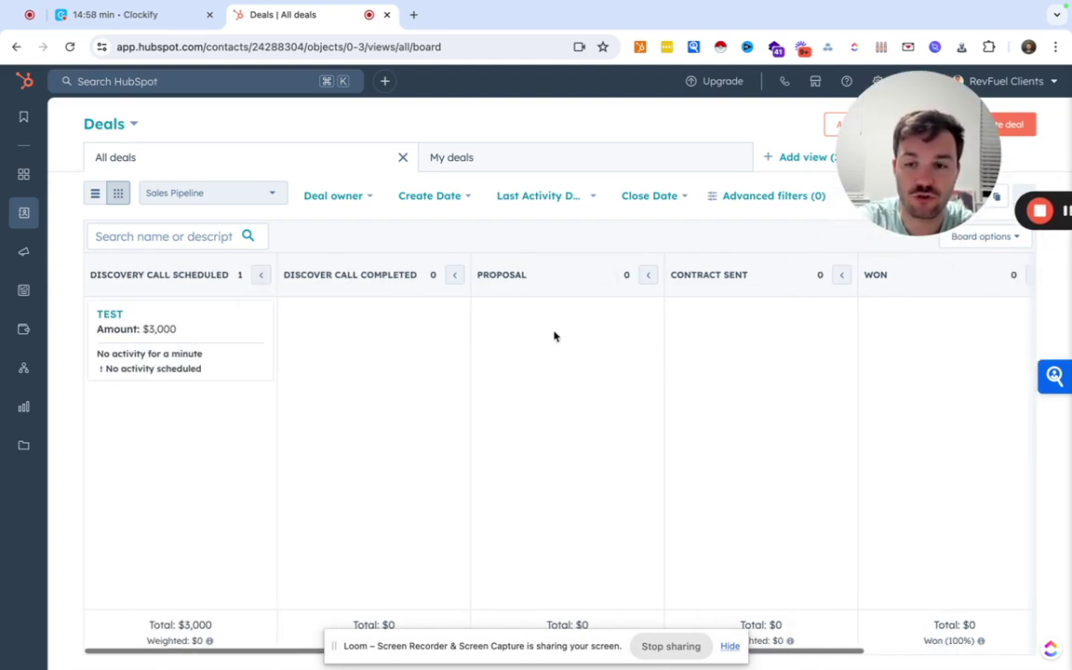